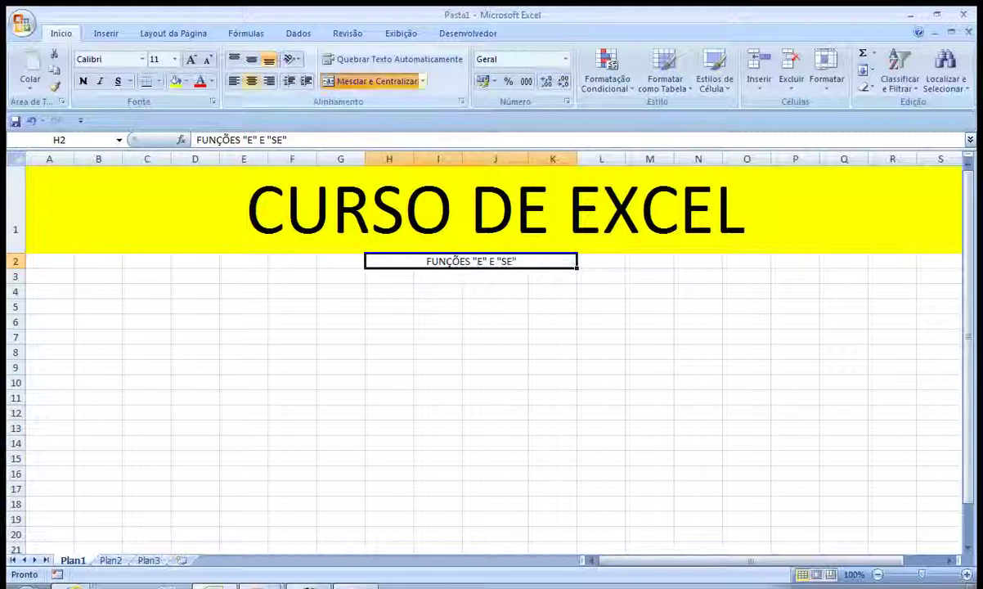
Step: Make the FUNÇÕES "E" E "SE" subtitle red and raise its font size to 20
left_click(198, 81)
left_click(195, 62)
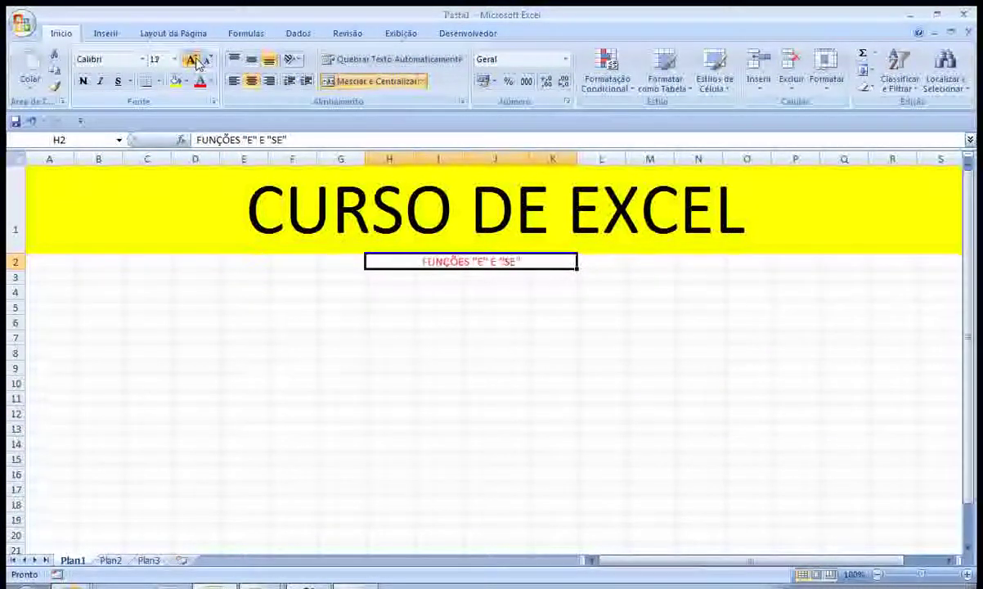
left_click(195, 62)
left_click(195, 62)
left_click(195, 62)
left_click(195, 62)
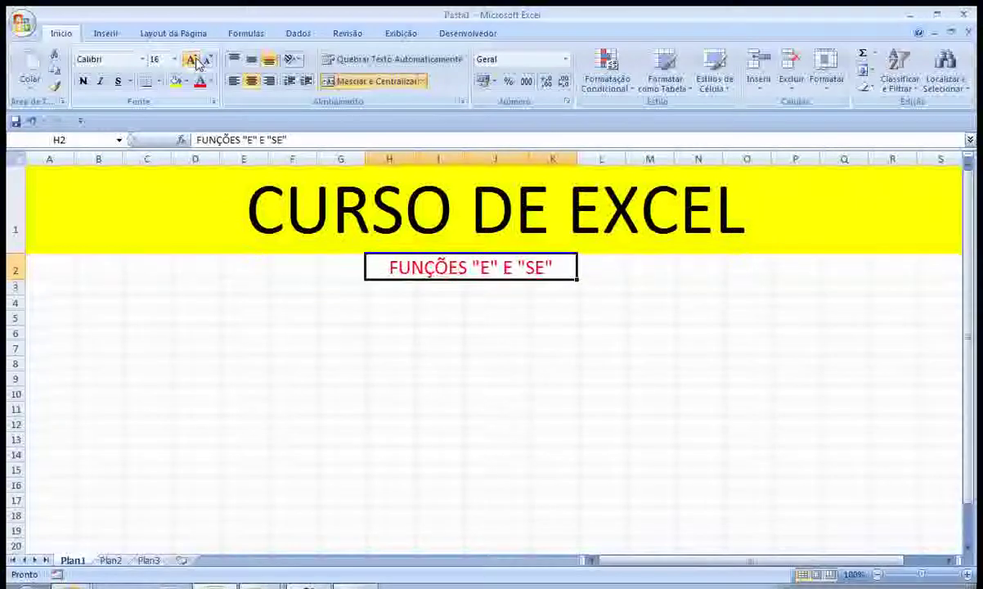
left_click(308, 337)
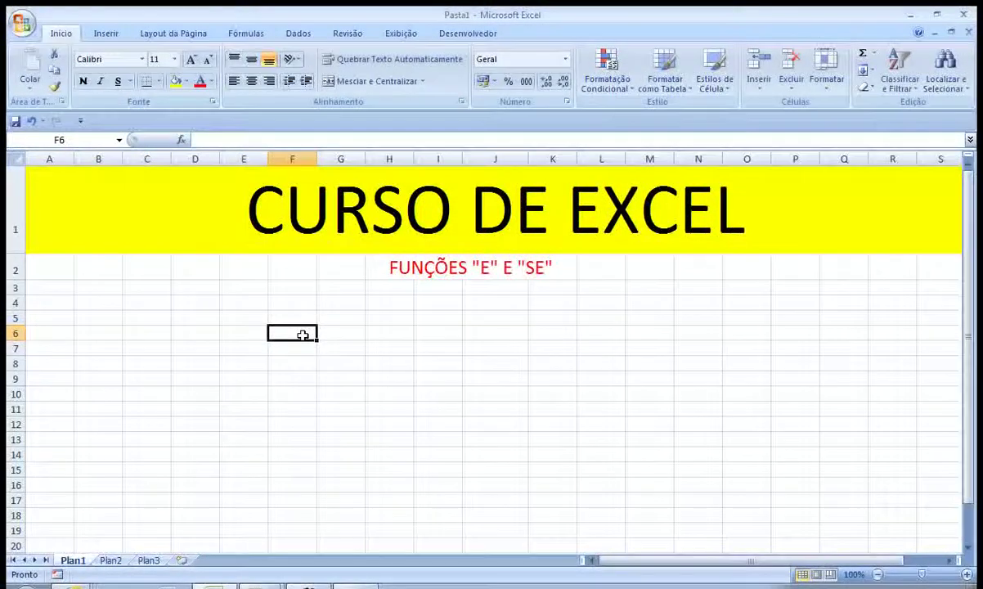
Step: Enter 4 in F6 and 7 in G6, ending on cell I6
type("4")
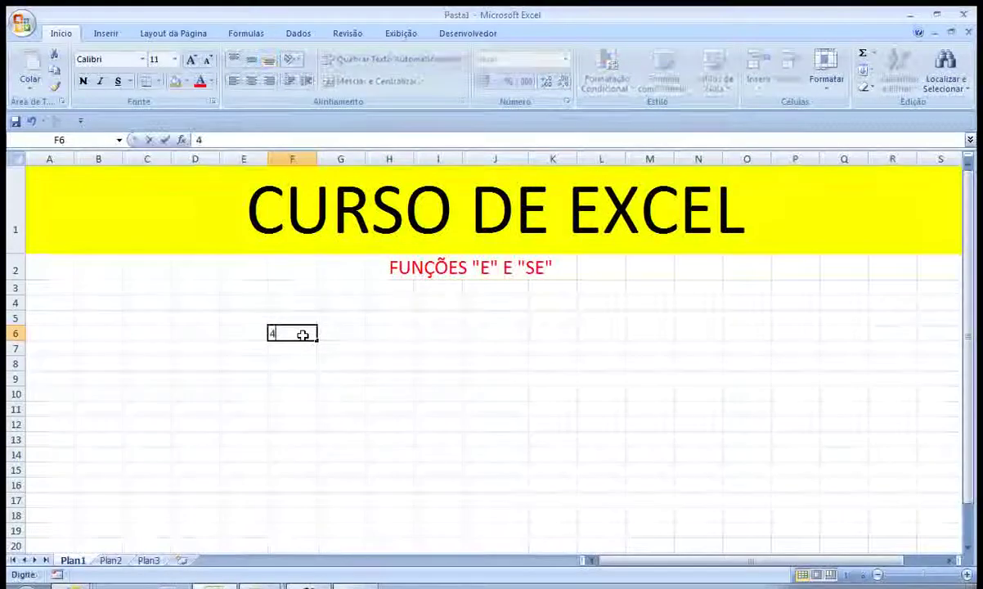
key("Return")
left_click(303, 334)
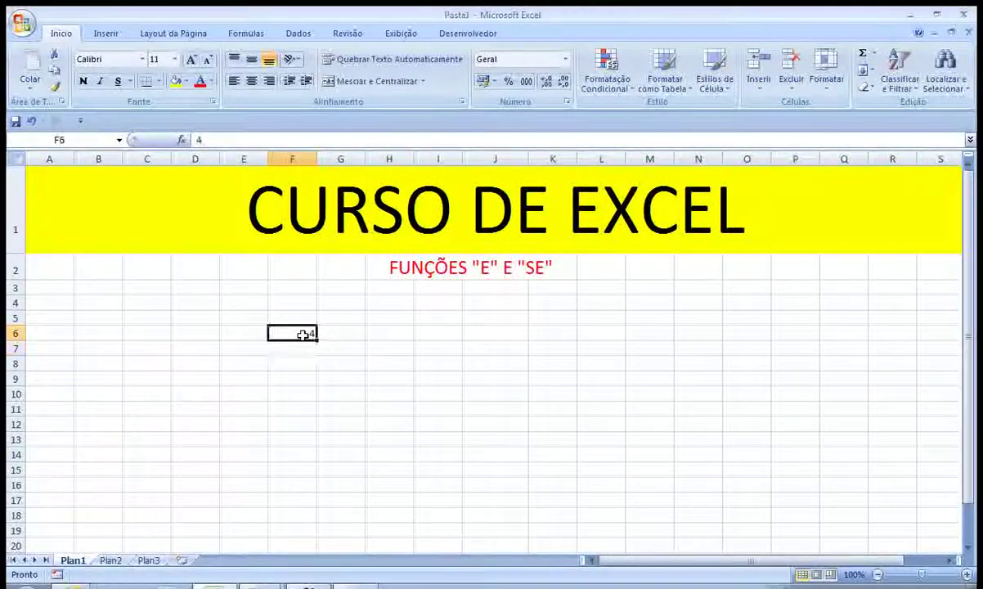
key("Right")
type("7")
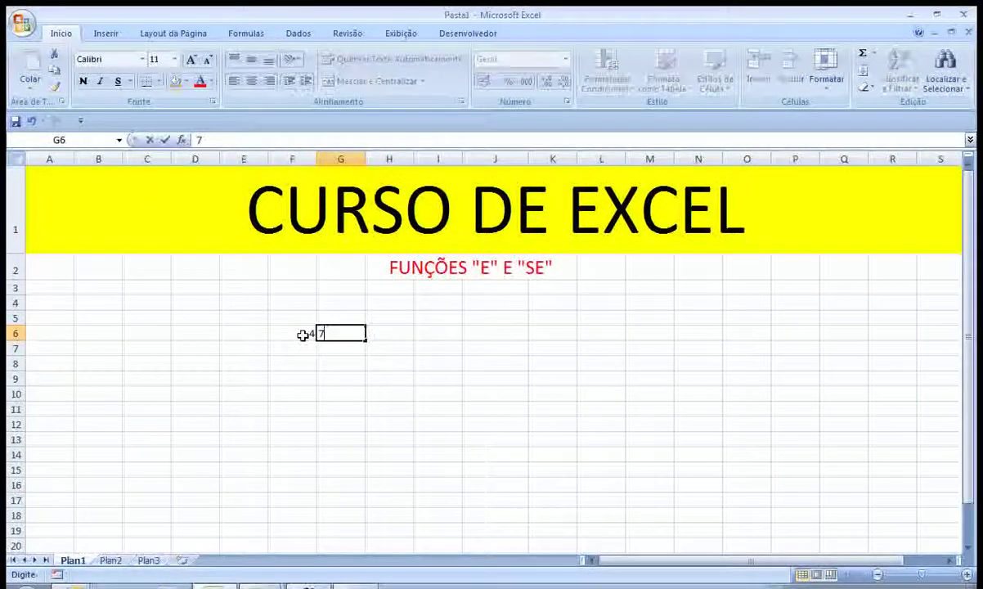
key("Return")
key("Up")
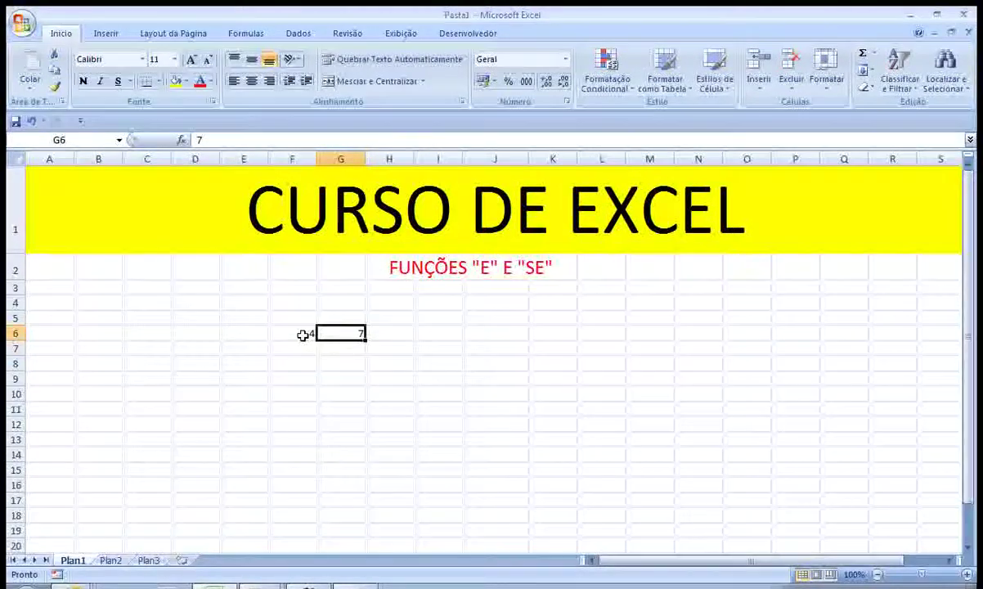
key("Right")
key("Right")
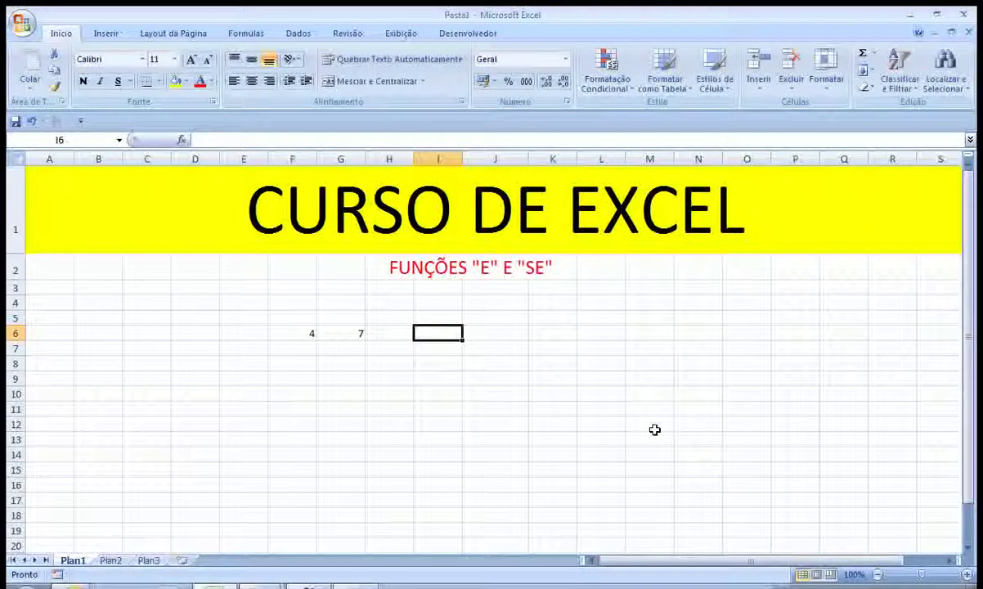
Step: Enter =E(F6=4;G6=7) in I6 so it returns VERDADEIRO
type("=")
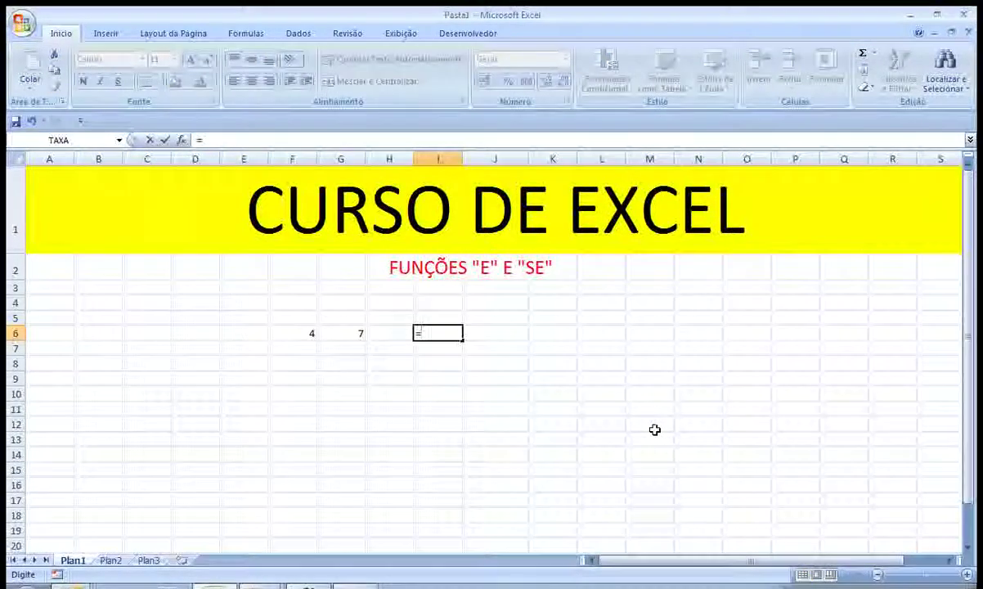
type("E")
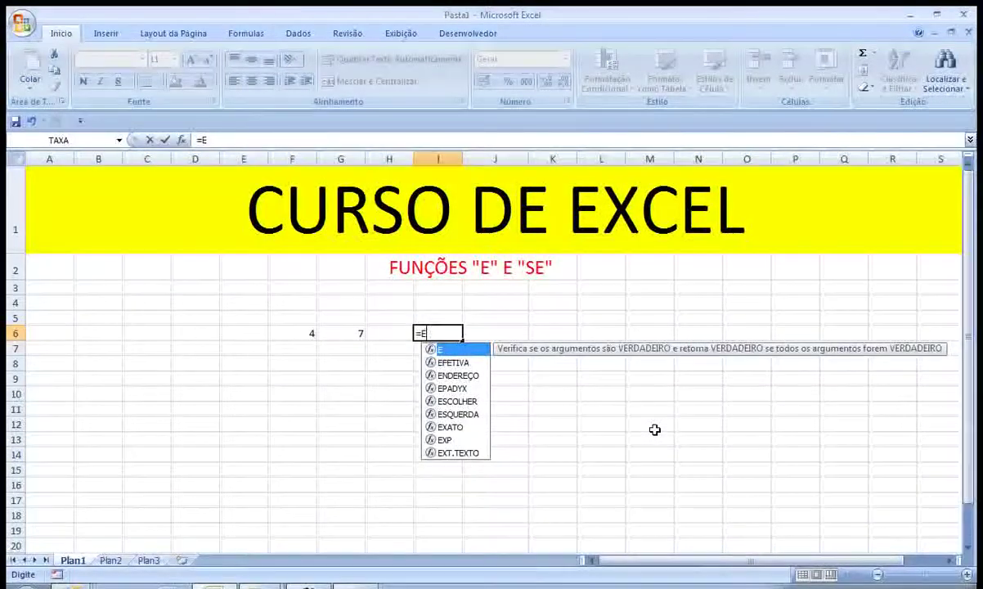
type("(")
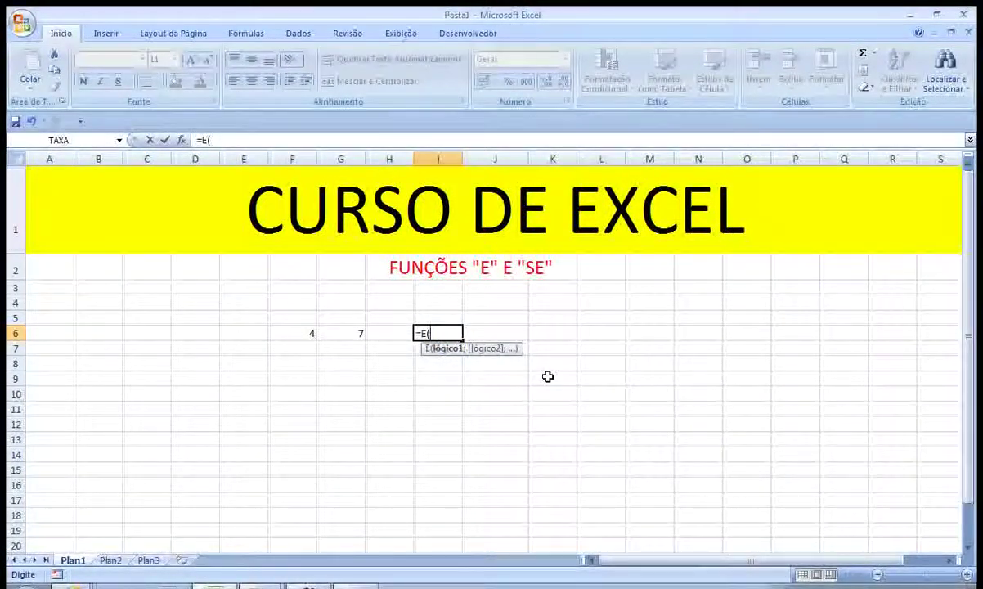
left_click(307, 332)
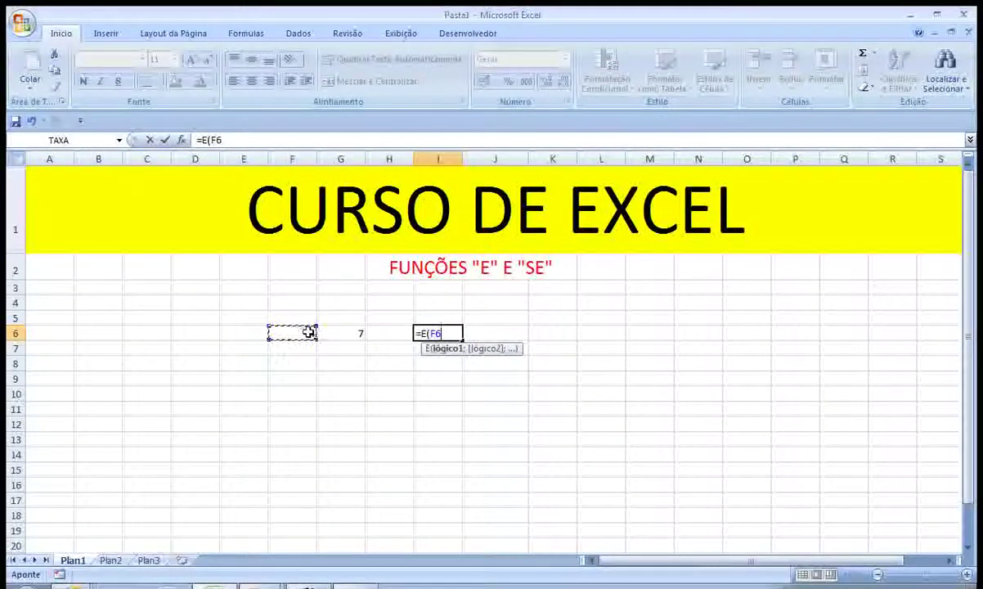
type("=")
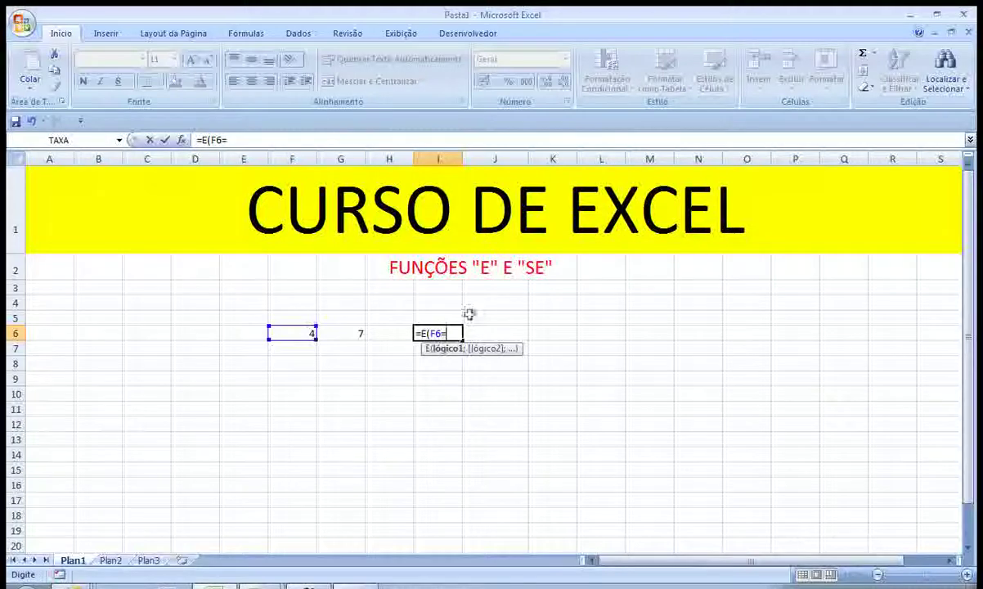
type("4")
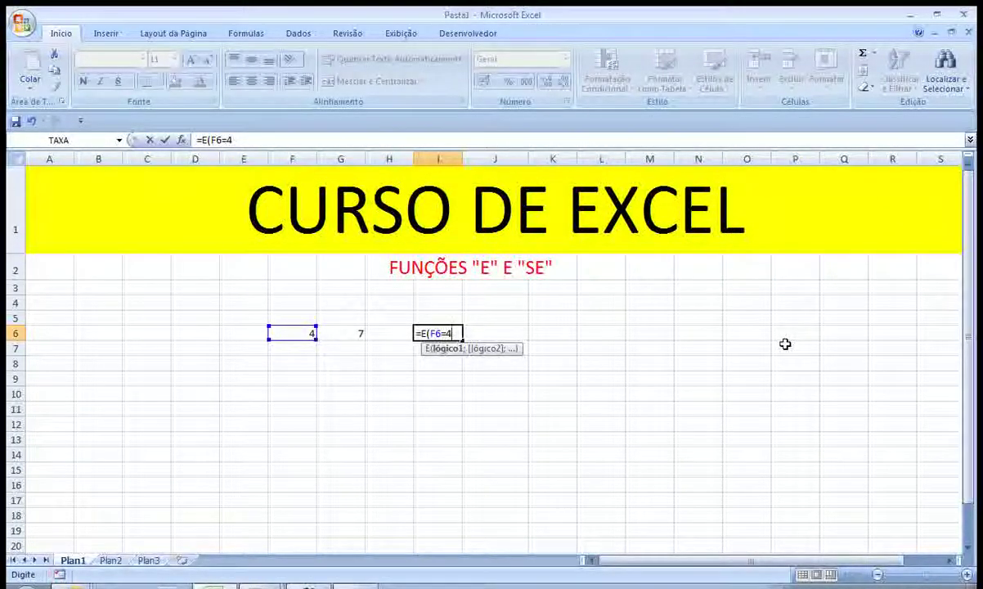
type(";")
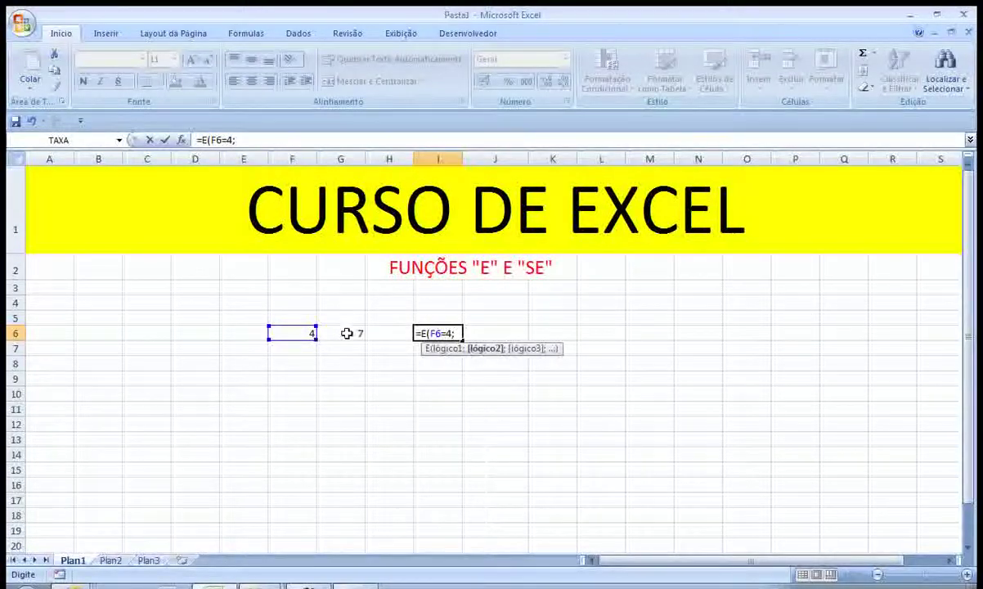
left_click(347, 333)
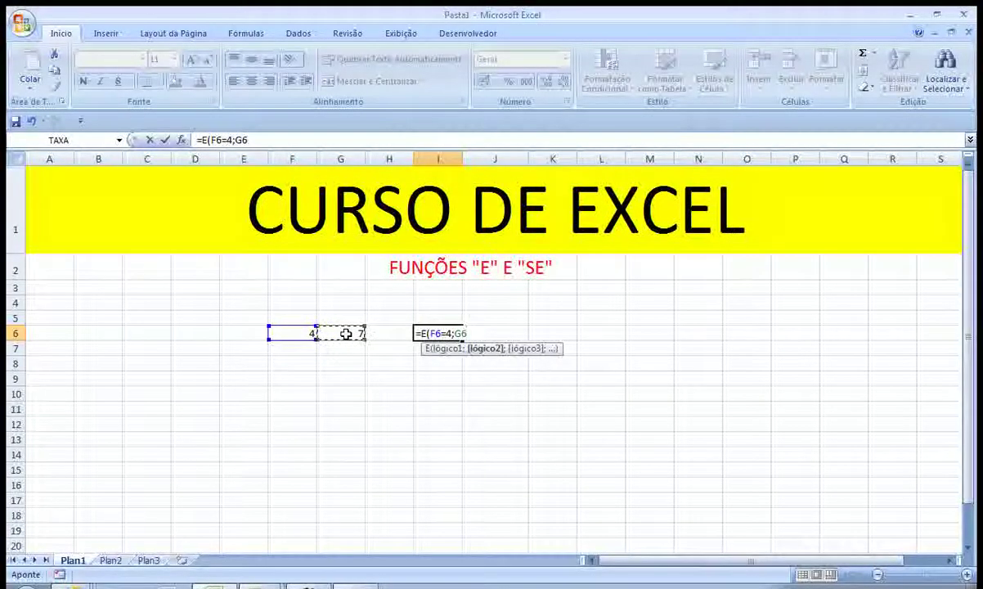
type("=")
type("7")
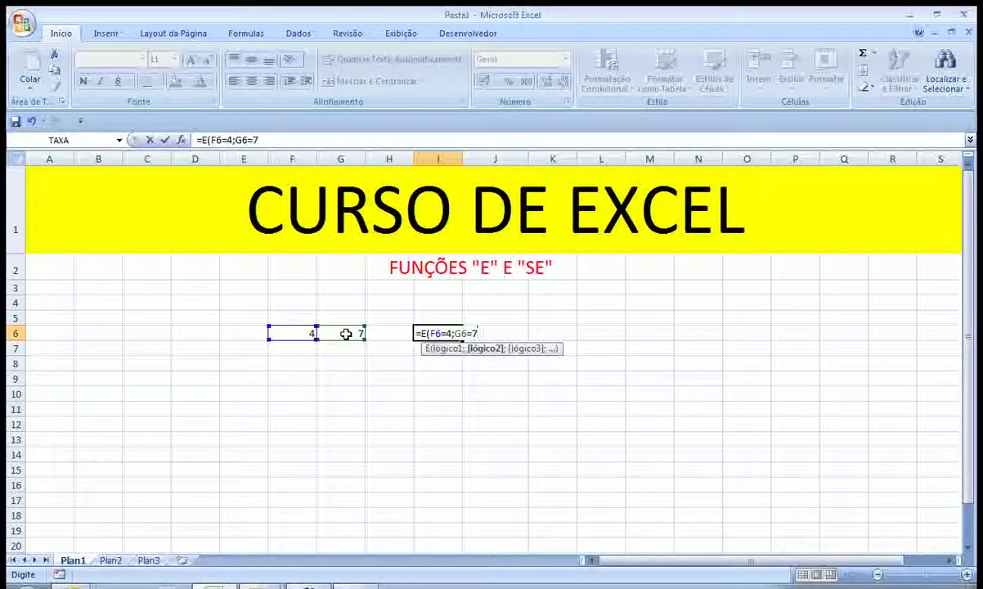
type(")")
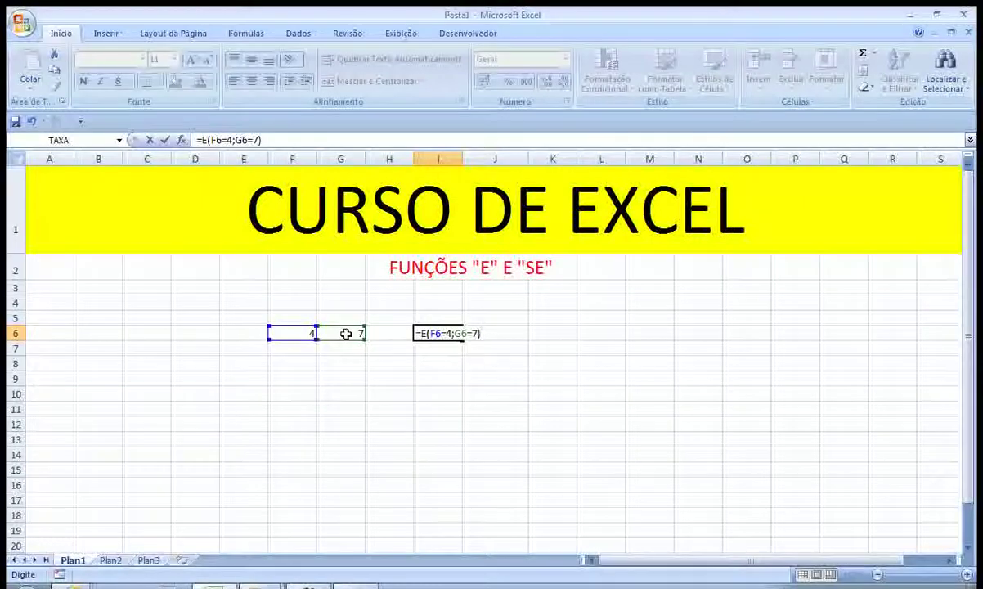
key("Return")
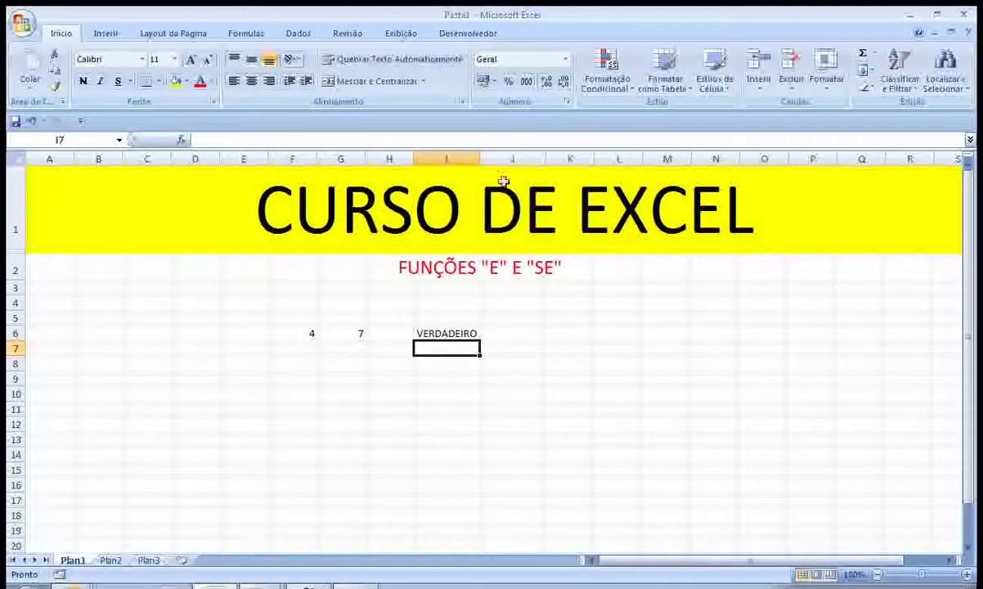
Step: Widen column I to fit VERDADEIRO and fill I6 yellow
left_click_drag(480, 158, 525, 158)
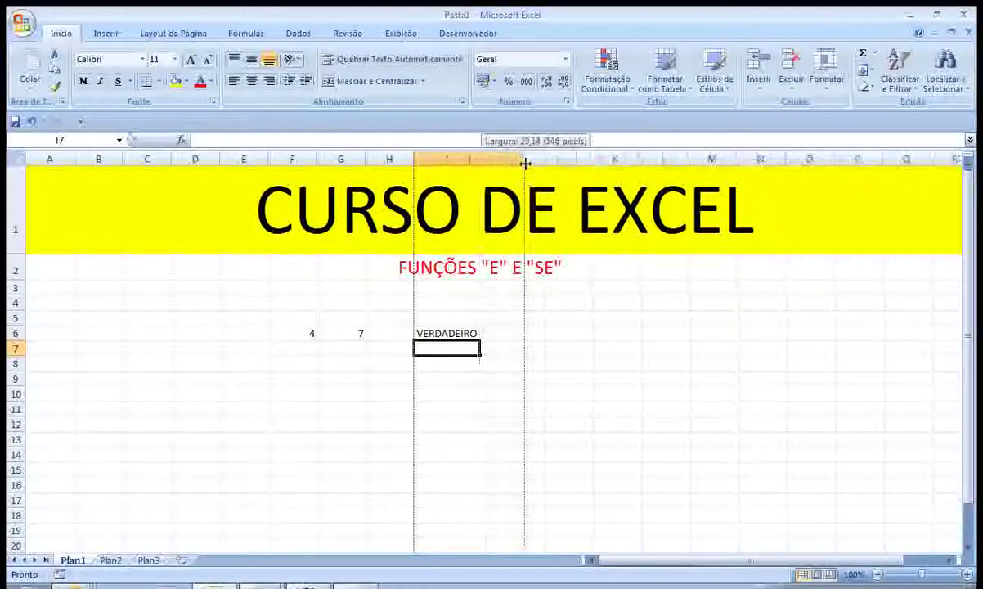
left_click(466, 332)
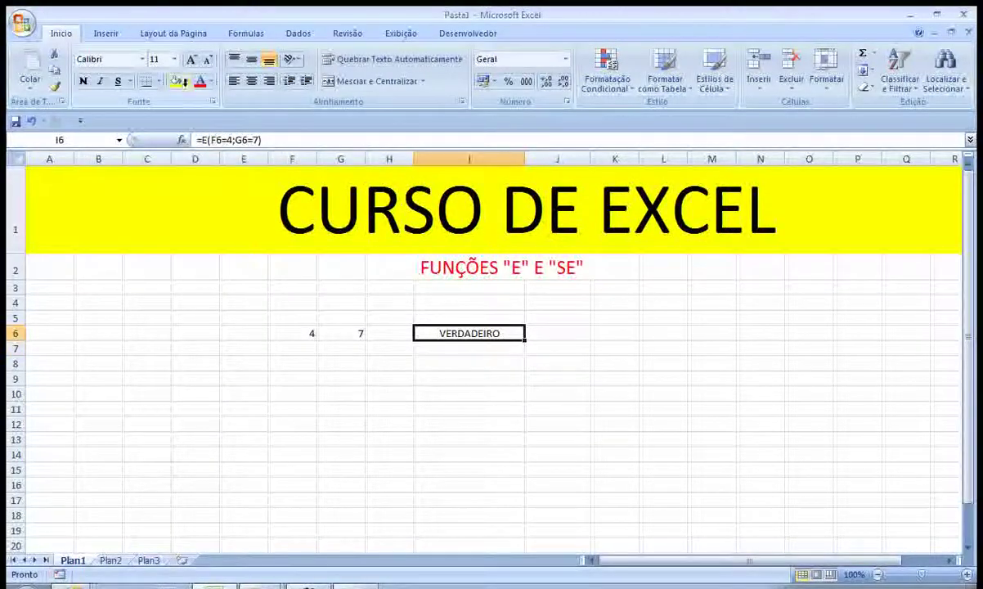
left_click(176, 81)
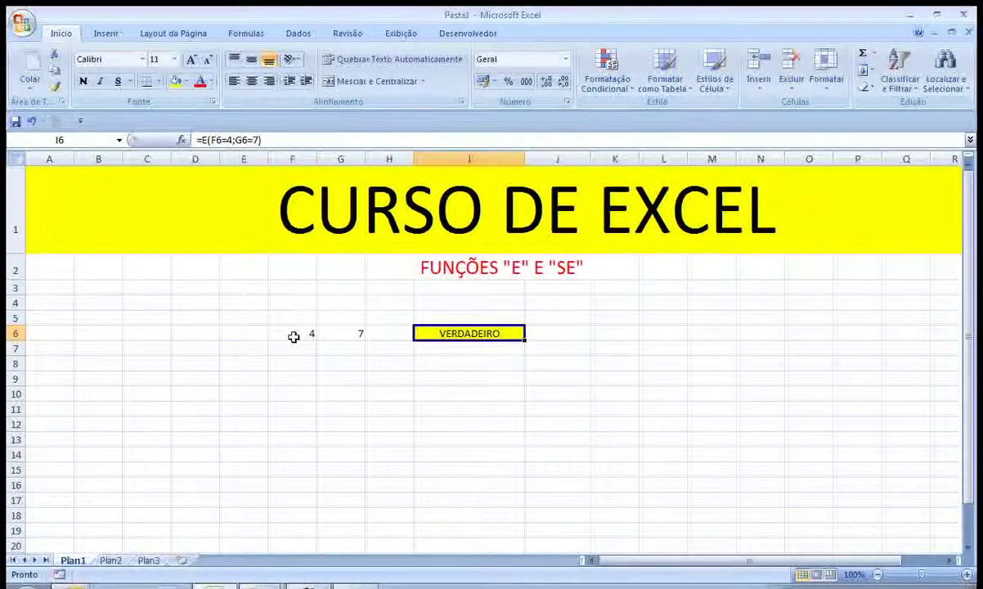
Step: Copy the F6:I6 test row (4, 7, VERDADEIRO) into row 7
left_click(293, 336)
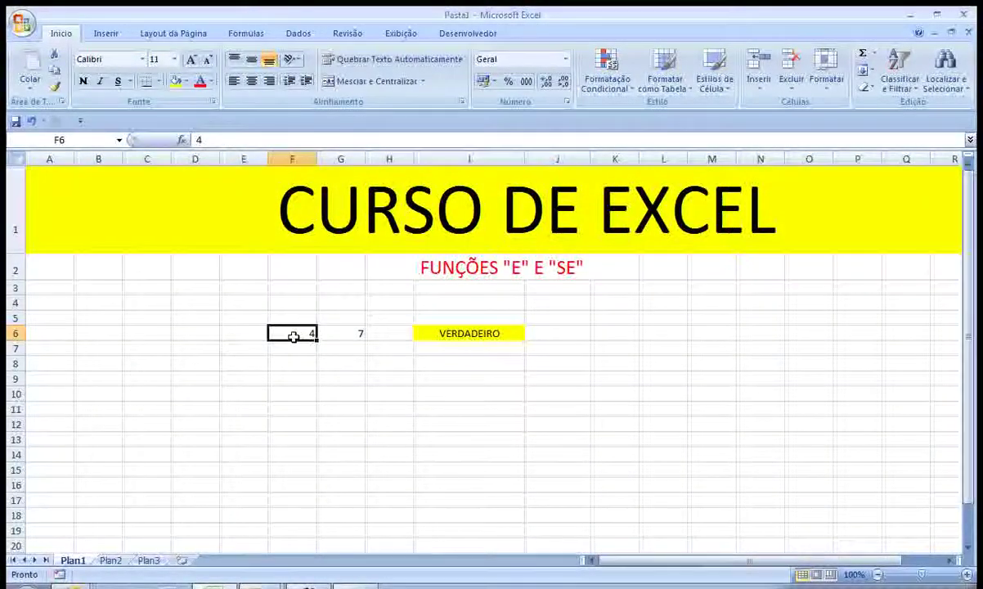
left_click(466, 333)
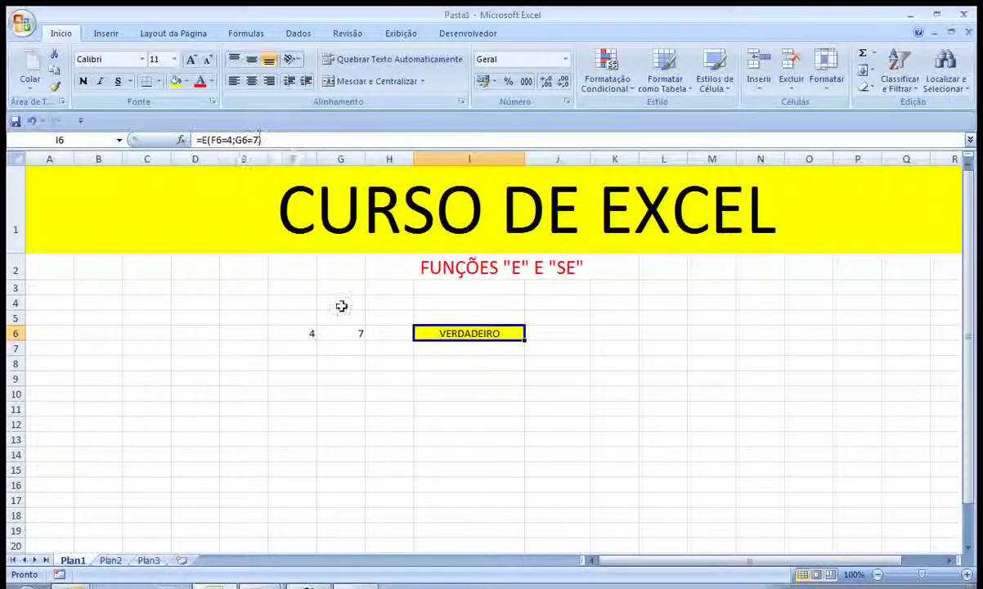
left_click(341, 331)
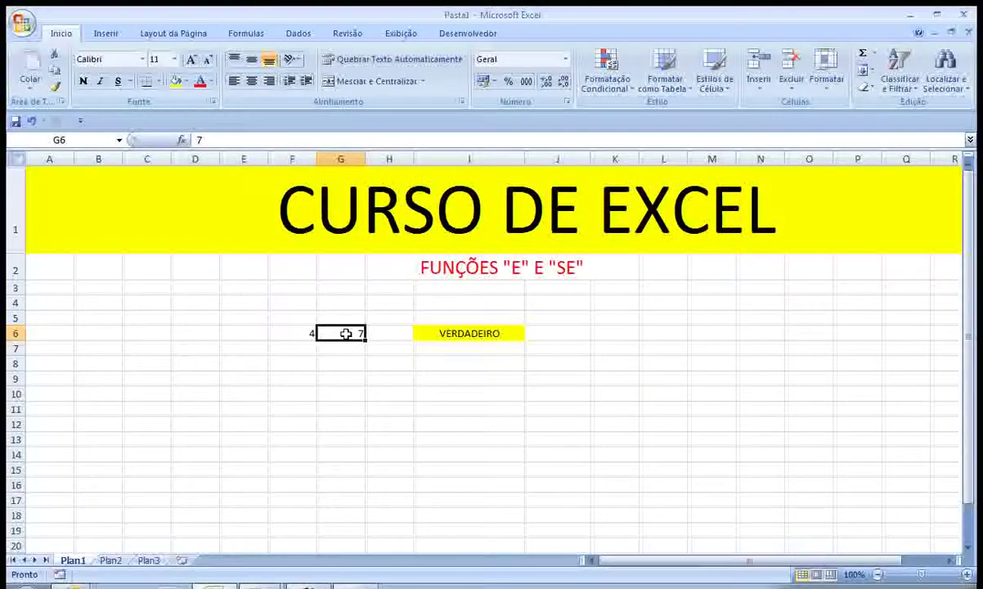
left_click(450, 334)
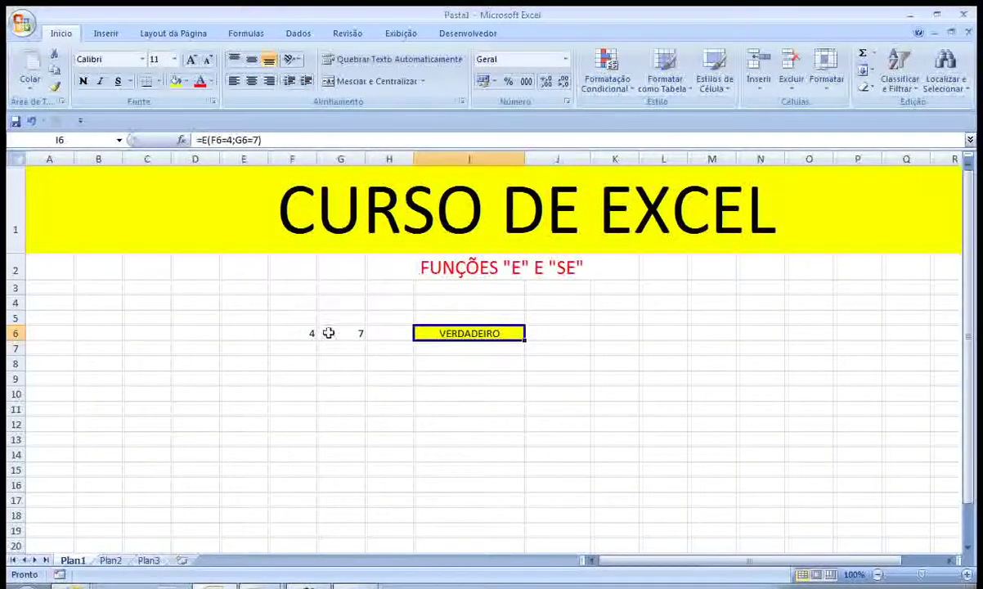
left_click_drag(308, 333, 455, 334)
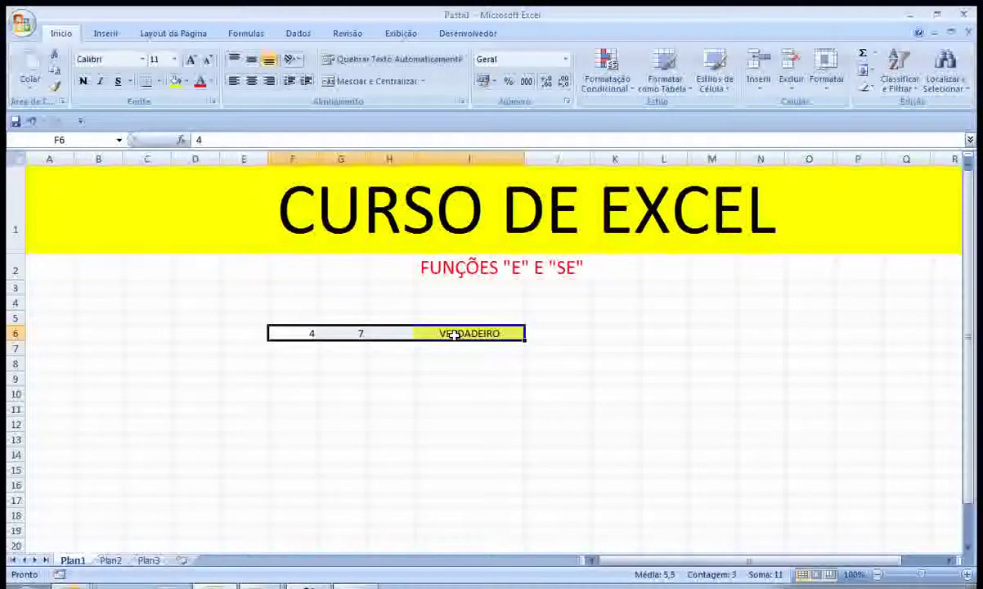
key("ctrl+c")
left_click(301, 350)
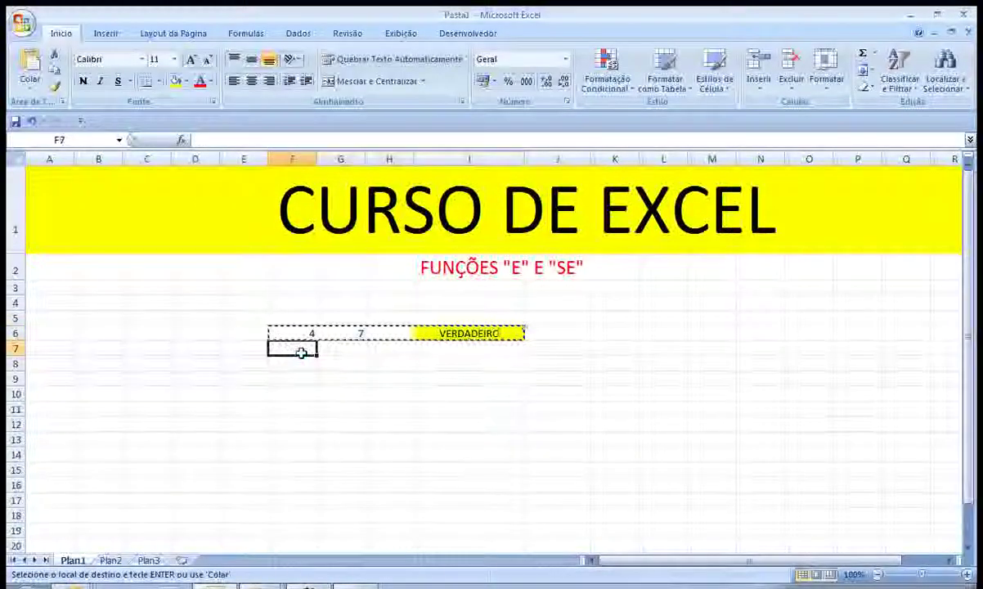
key("ctrl+v")
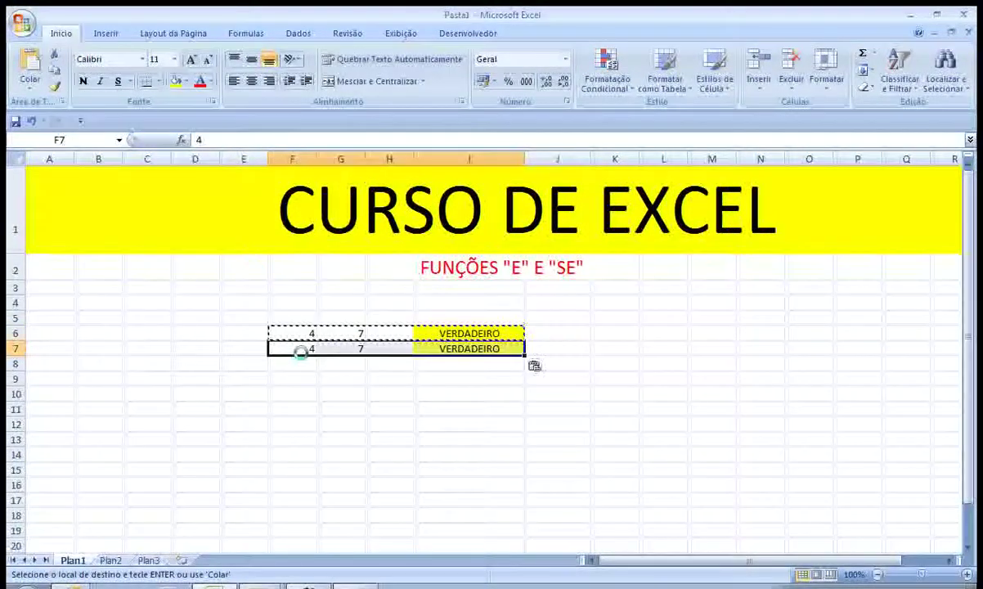
left_click(451, 344)
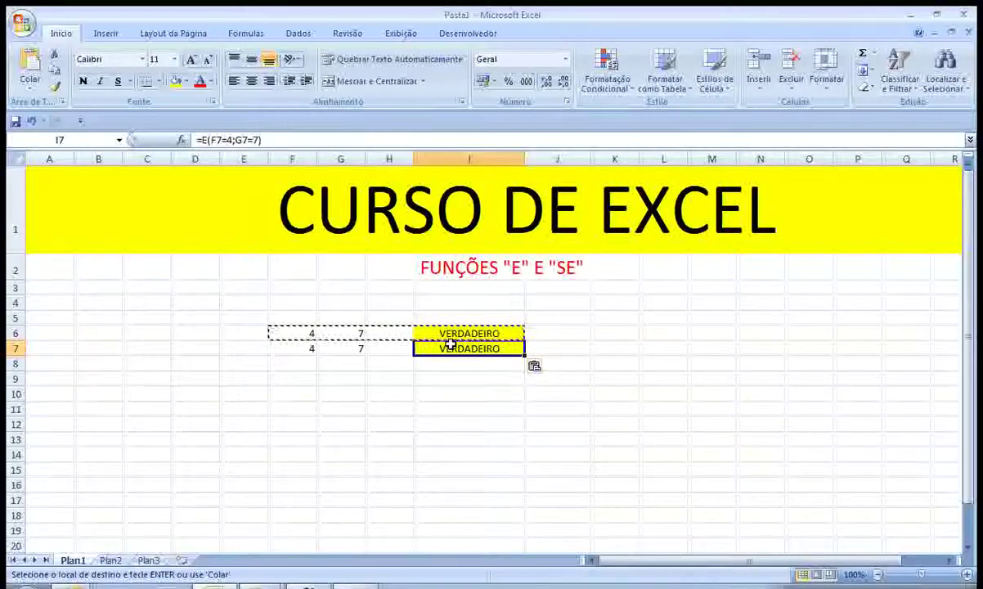
key("Escape")
Step: Change F7's value from 4 to 3
left_click_drag(296, 333, 450, 331)
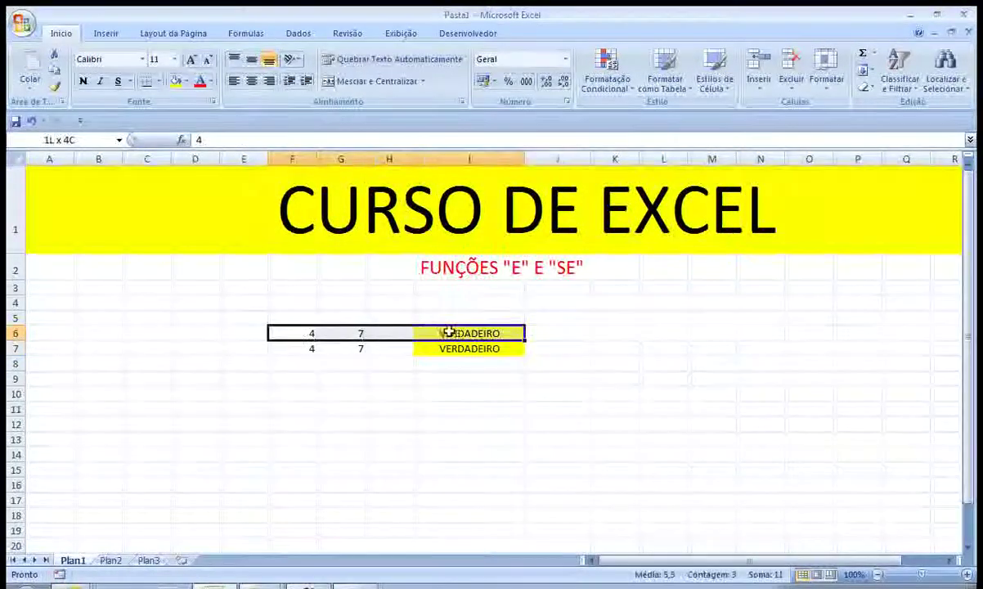
left_click_drag(293, 352, 450, 350)
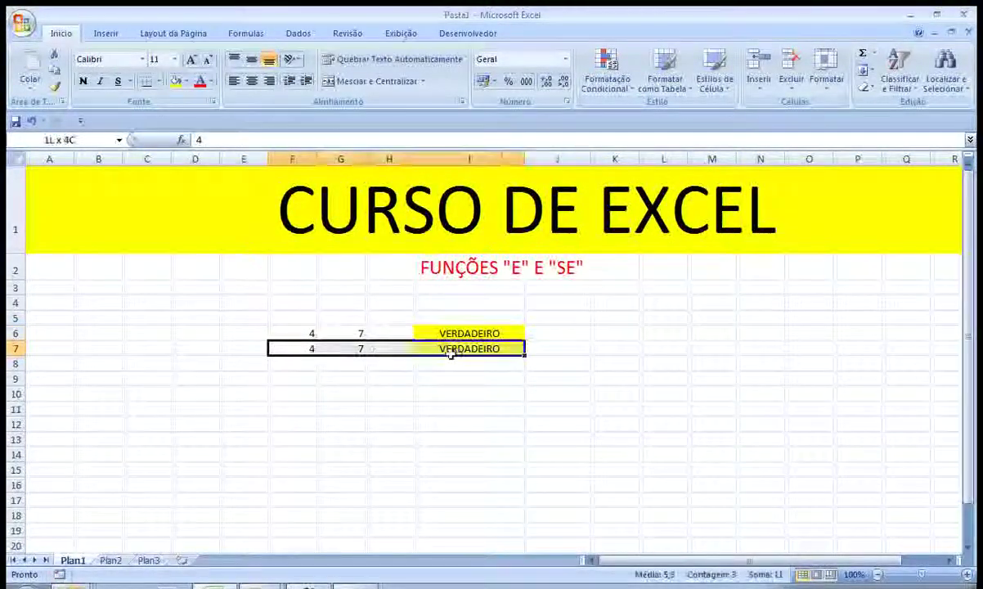
left_click(301, 350)
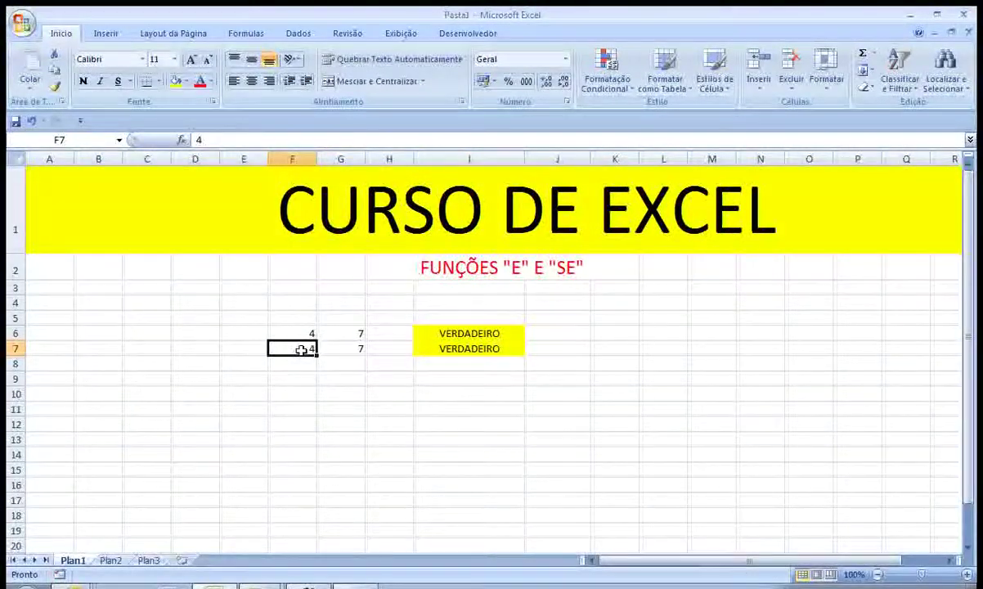
left_click(198, 139)
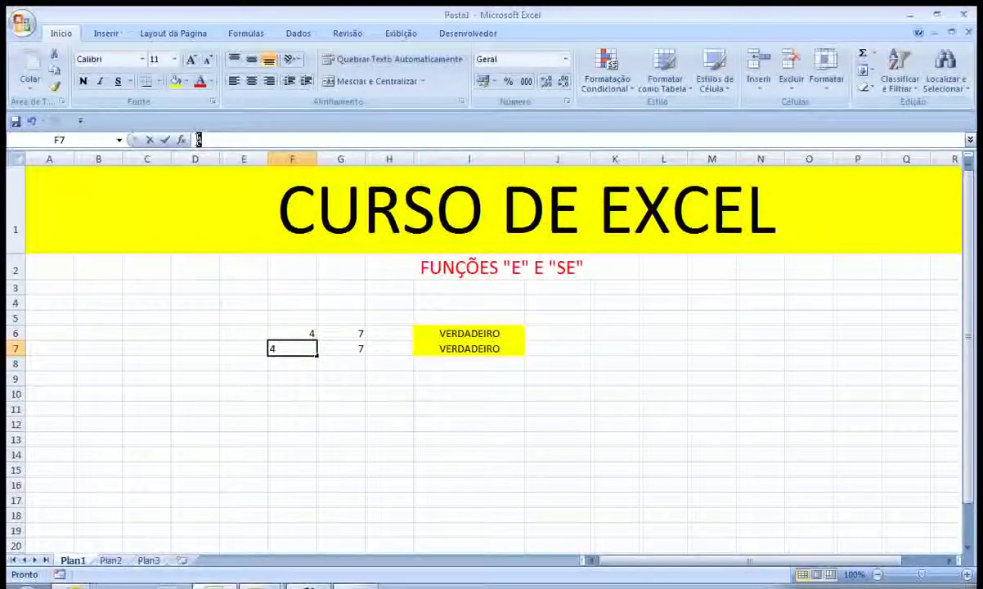
key("BackSpace")
type("3")
key("Return")
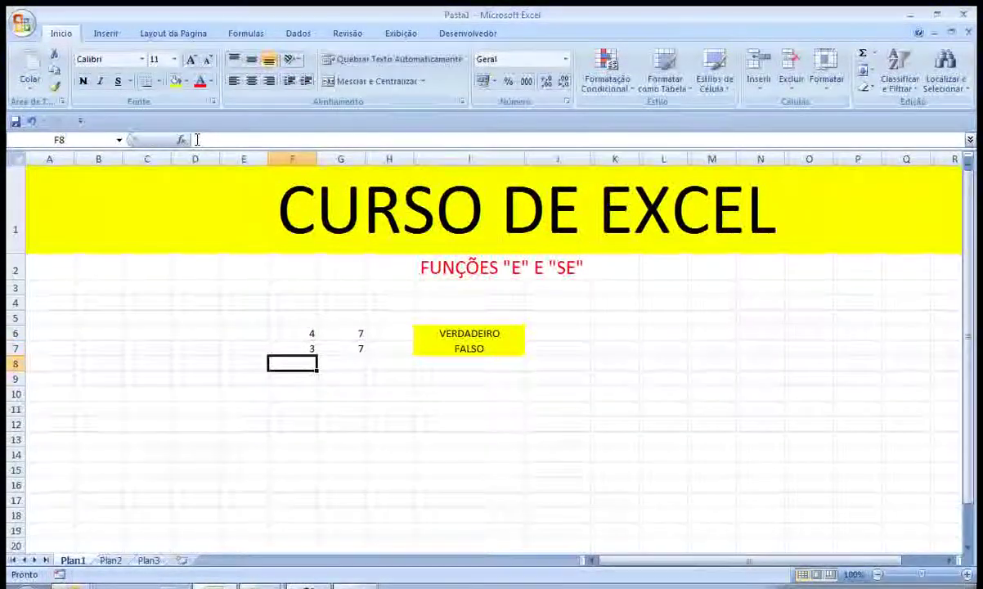
Step: Review row 7: F7 is 3, G7 is 7, and I7 now returns FALSO
left_click(473, 343)
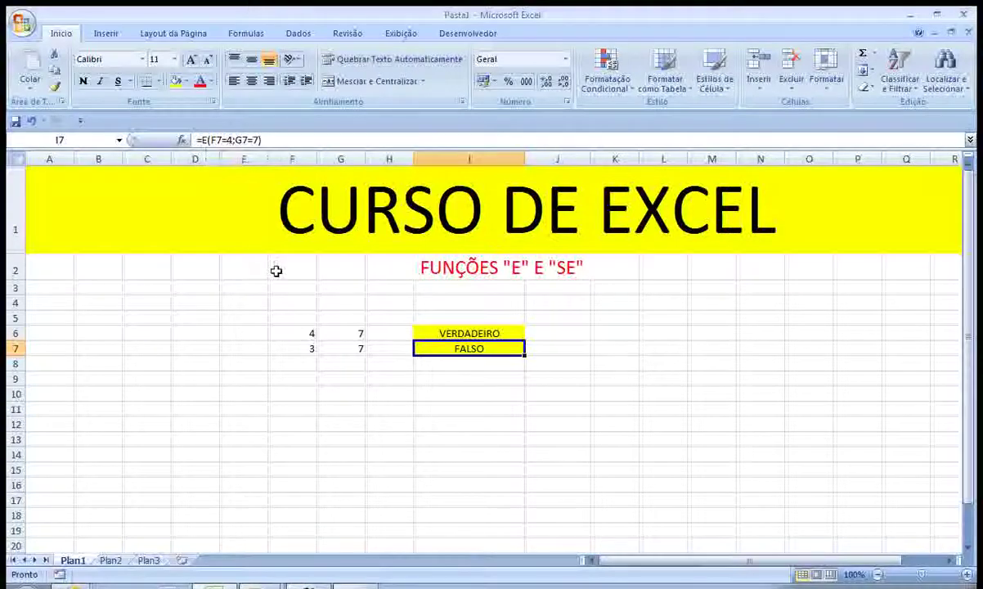
left_click(300, 349)
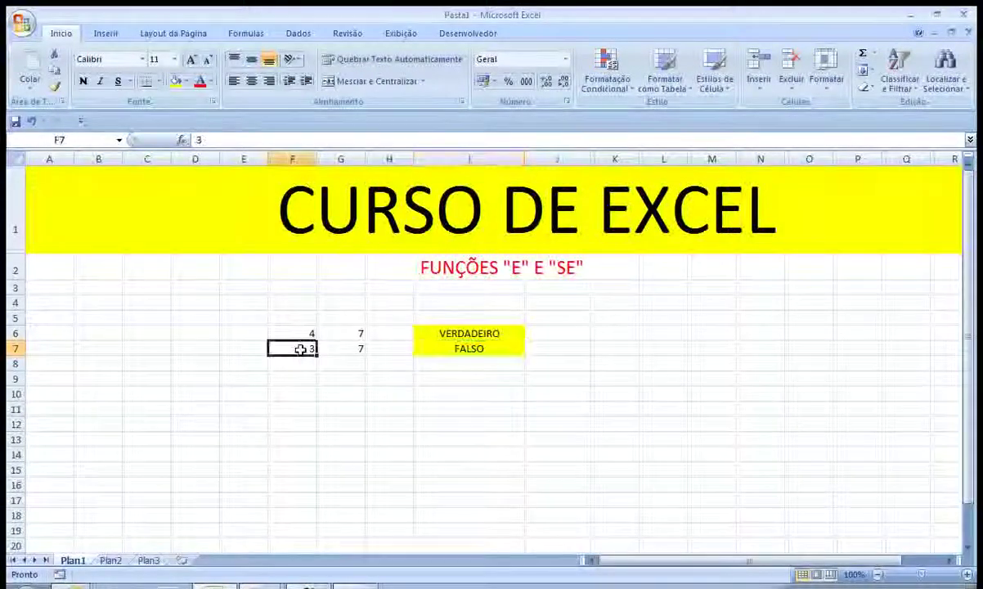
left_click(438, 347)
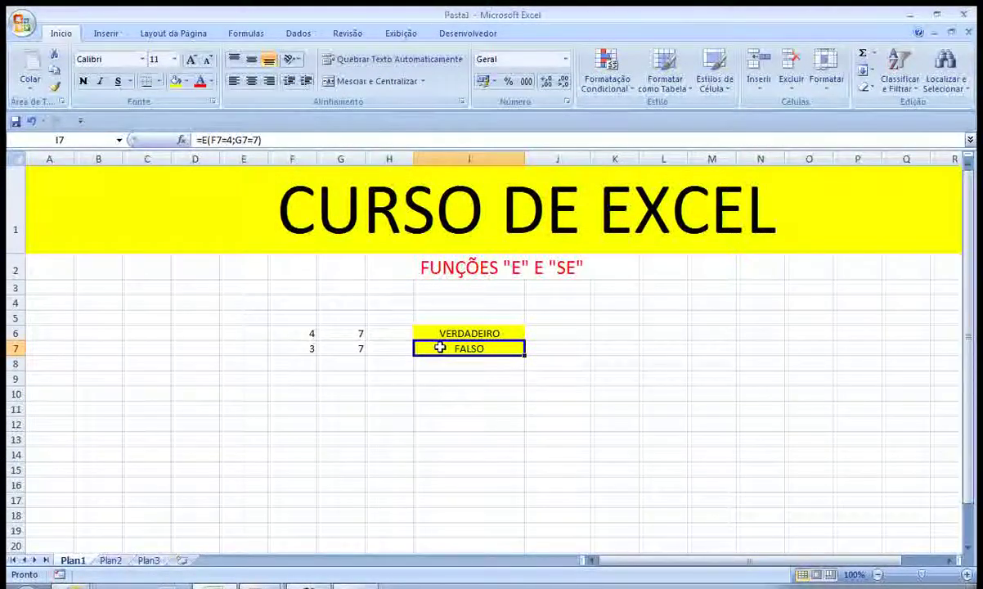
left_click(358, 347)
left_click(444, 346)
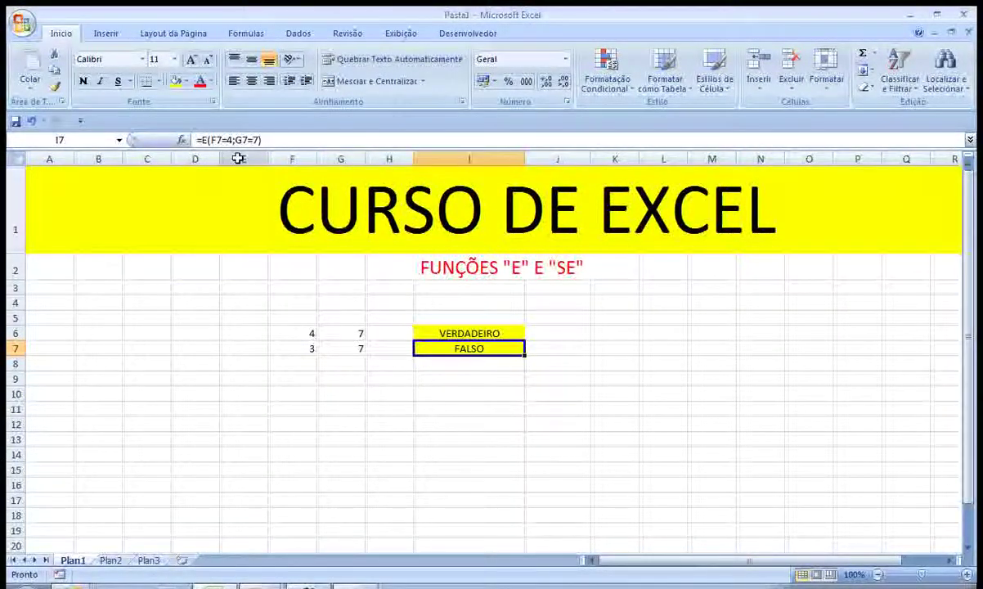
left_click(347, 347)
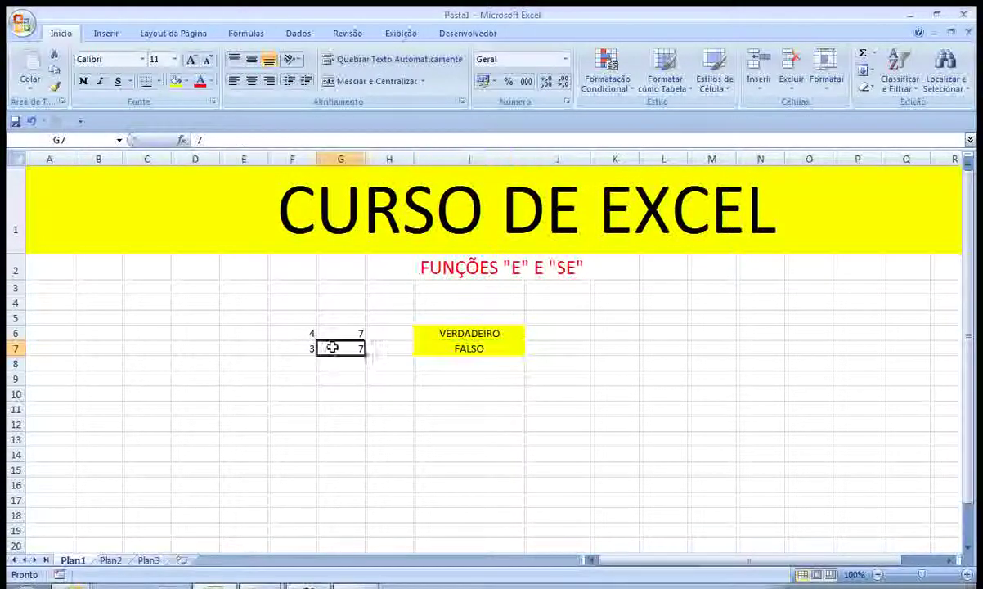
left_click(467, 346)
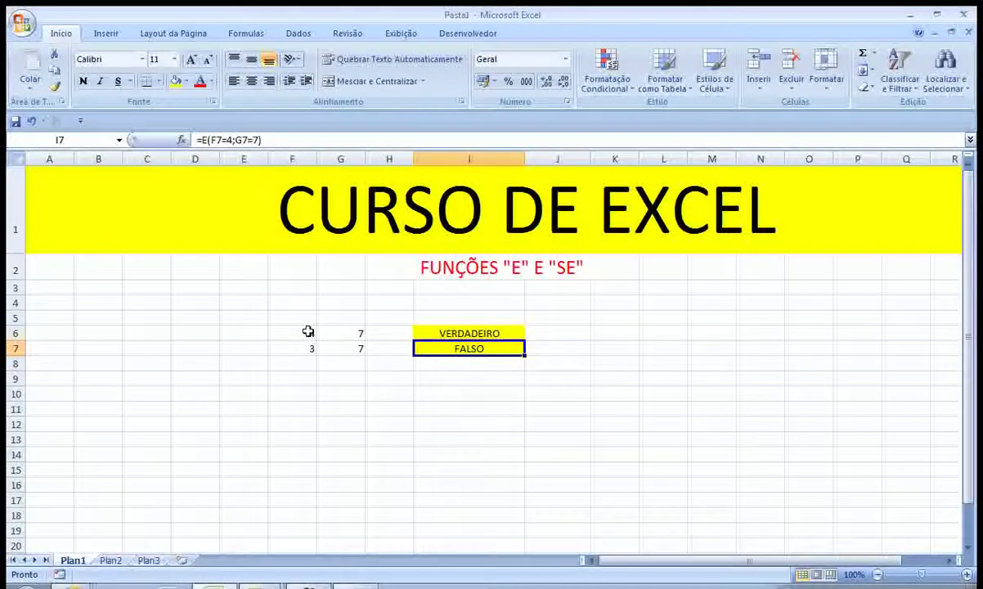
left_click_drag(312, 332, 436, 334)
Step: Paste another copy of the F6:I6 test row into row 8
key("ctrl+c")
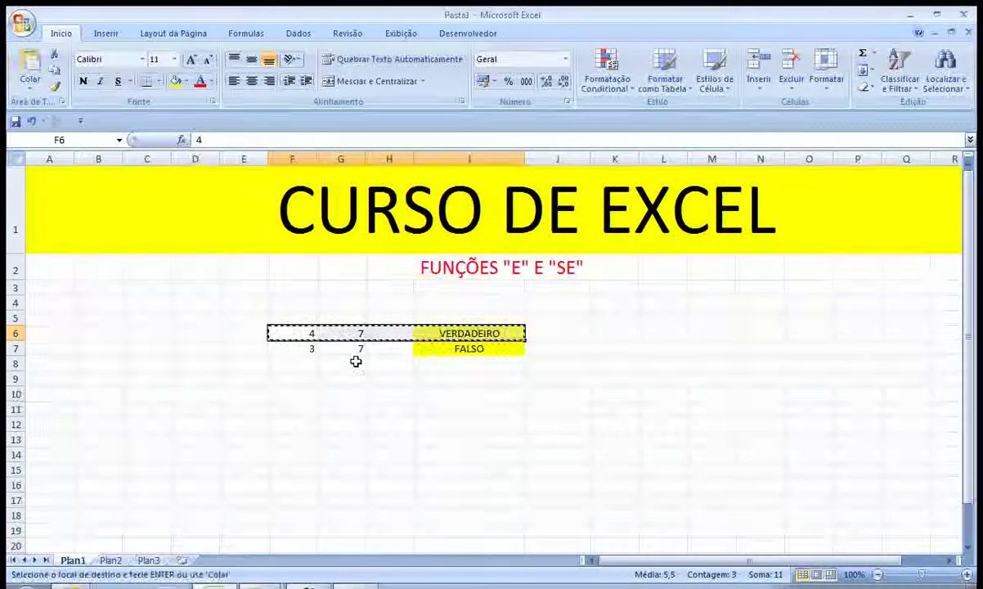
left_click(305, 364)
key("ctrl+v")
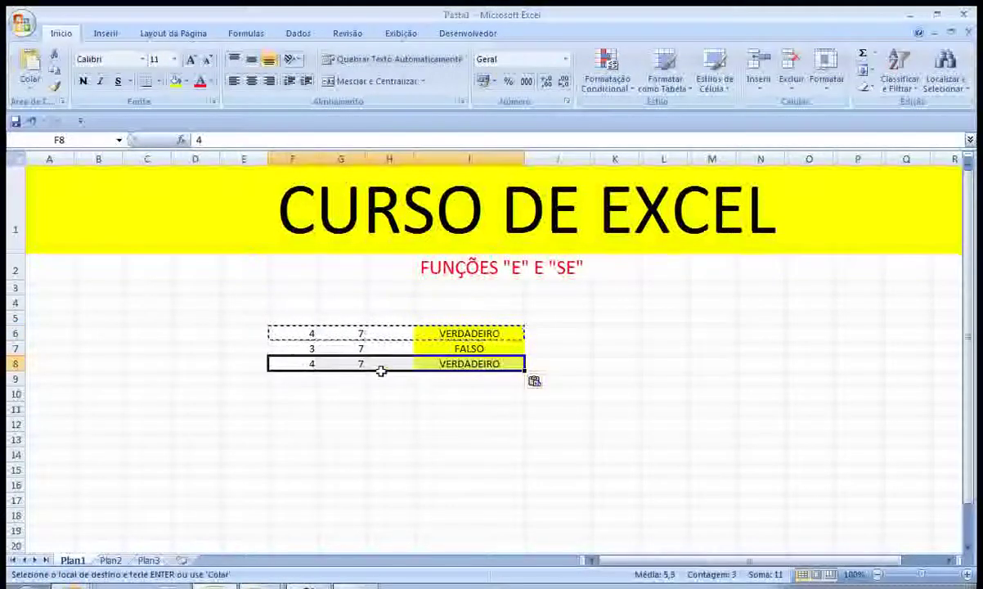
left_click(439, 364)
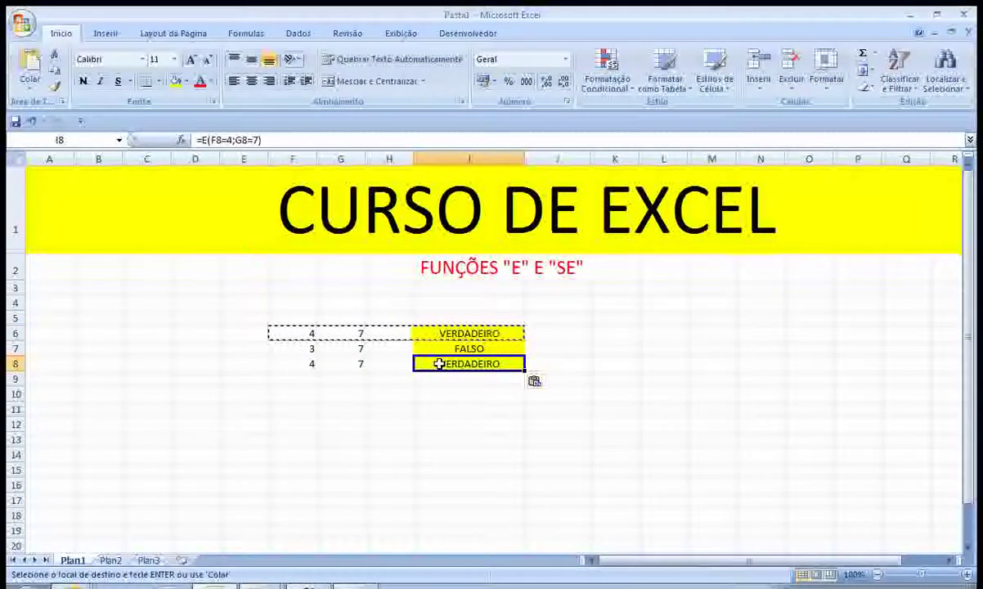
Step: Set G8 to 8 and delete the stray 8 entered in G9
left_click(357, 363)
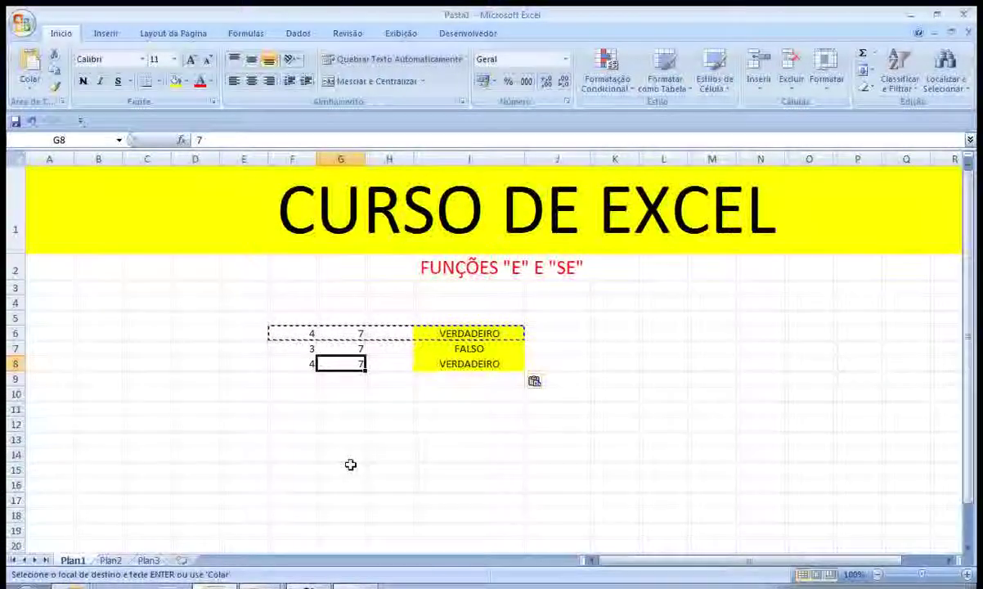
type("8")
key("Return")
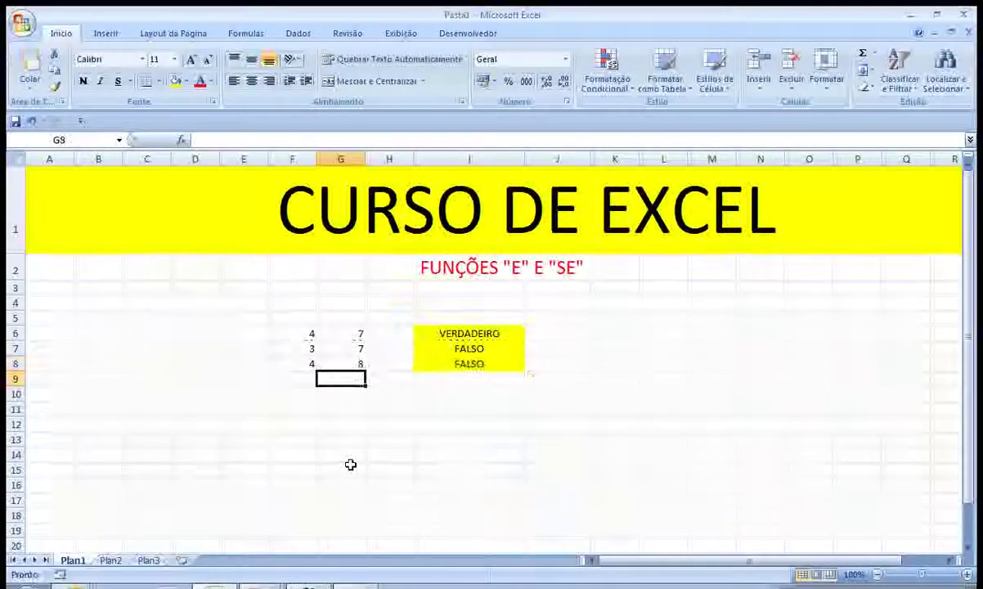
type("8")
key("Return")
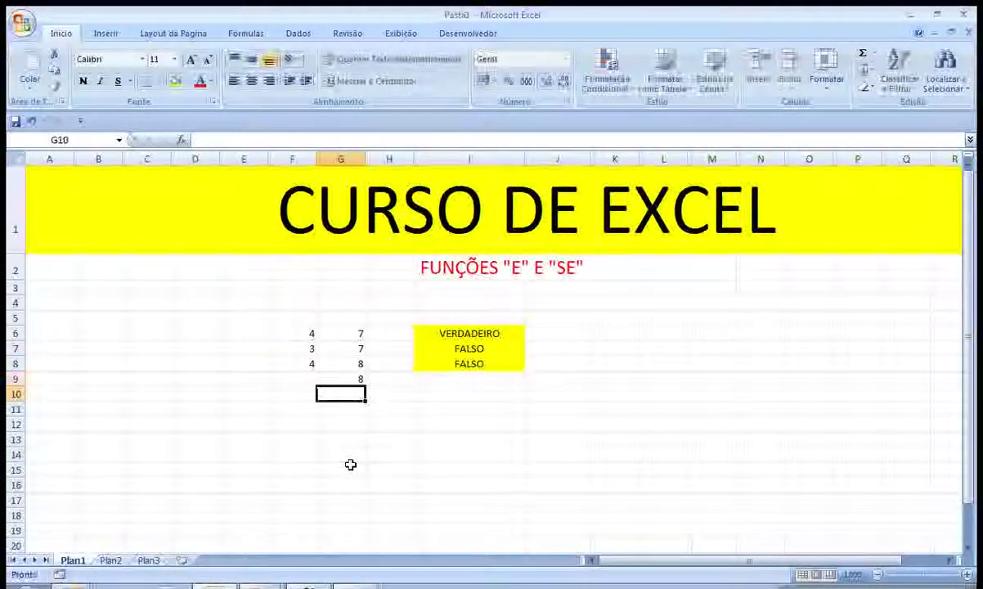
key("Up")
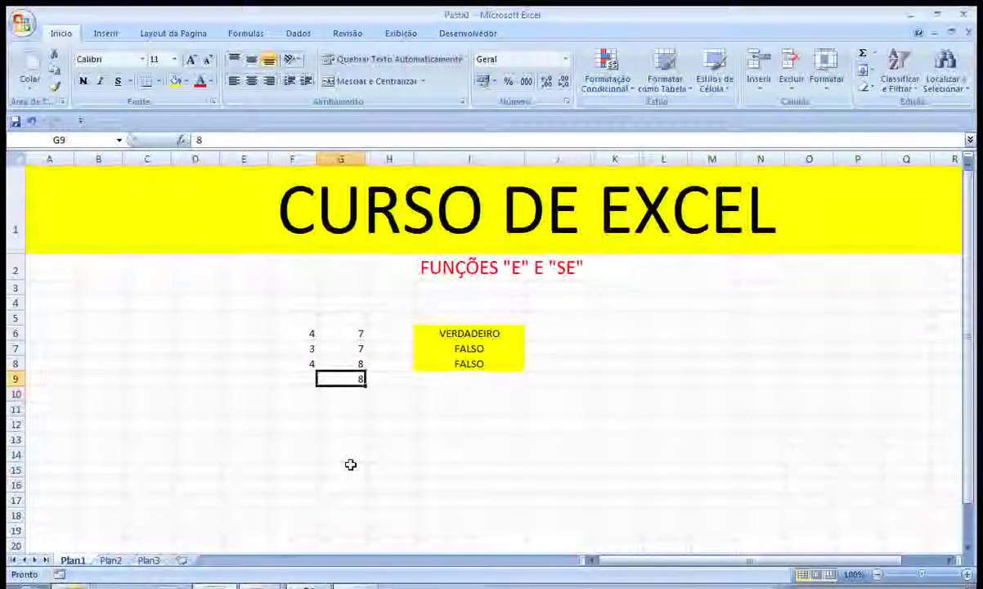
key("Delete")
Step: Review row 8: F8 is 4, G8 is 8, and I8 returns FALSO
left_click(488, 364)
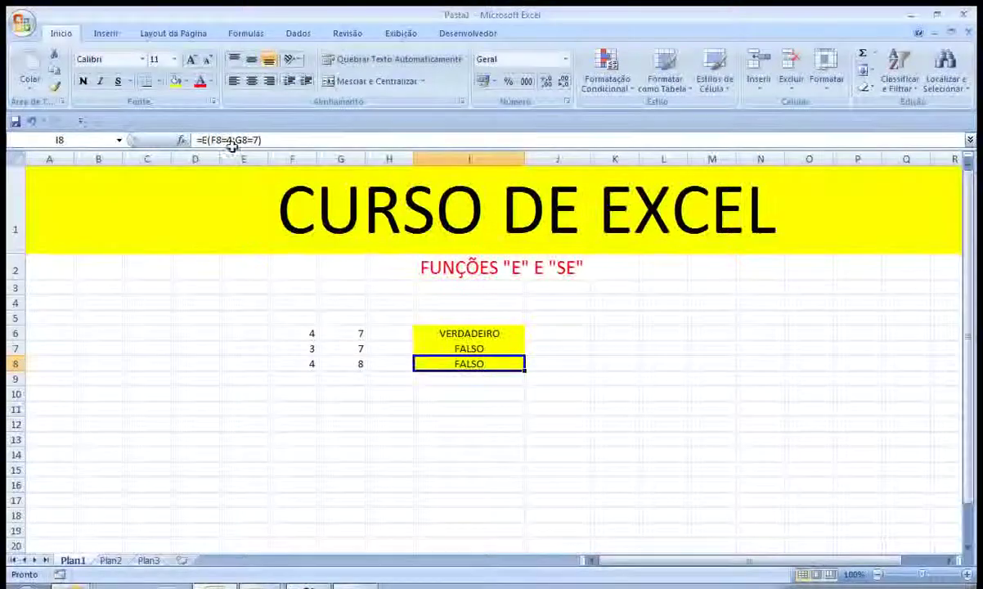
left_click(283, 364)
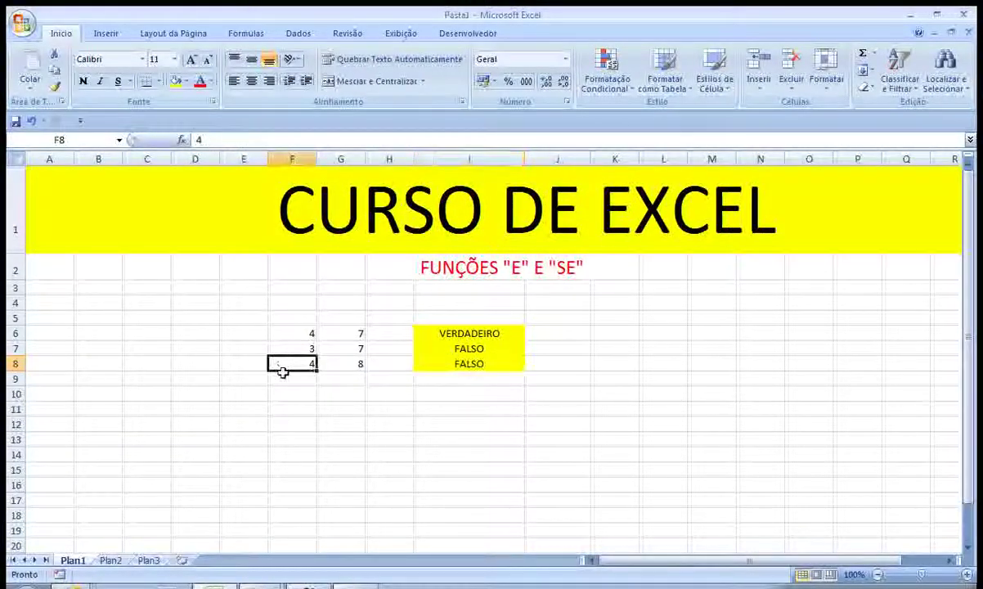
left_click(451, 363)
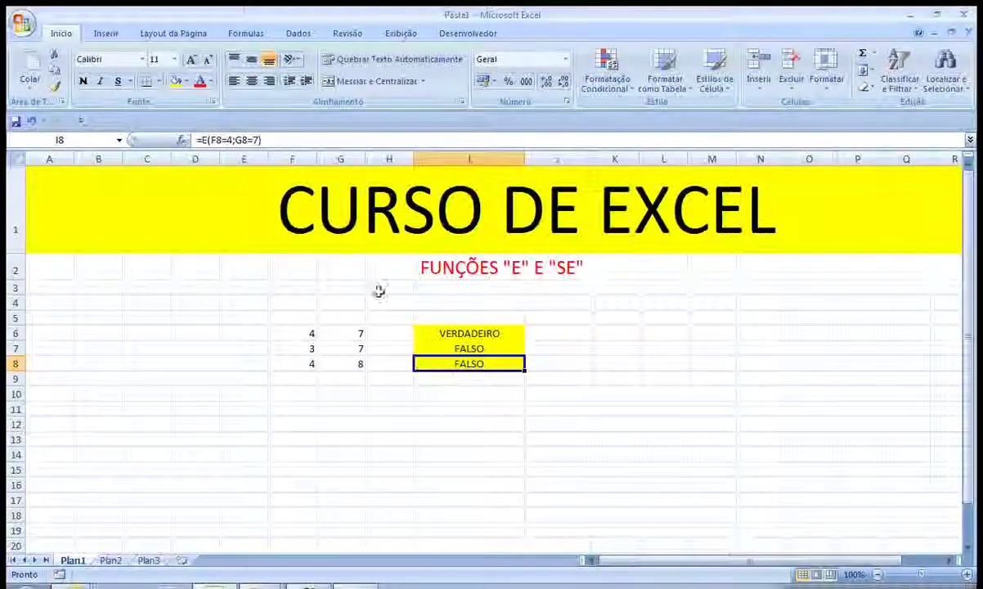
left_click(361, 363)
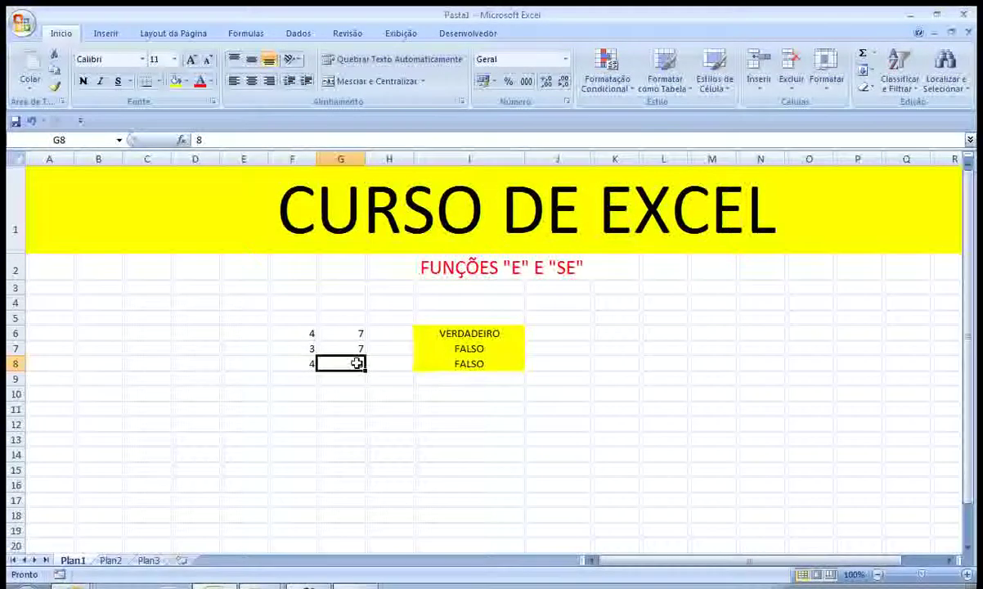
left_click(438, 361)
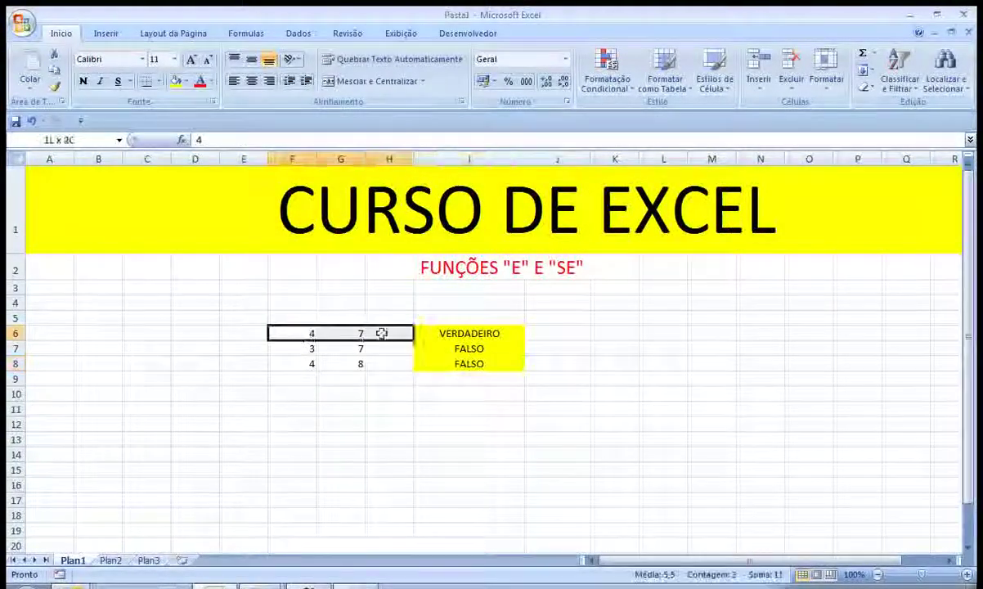
Step: Copy the F6:I6 test row into row 9
left_click_drag(301, 336, 478, 334)
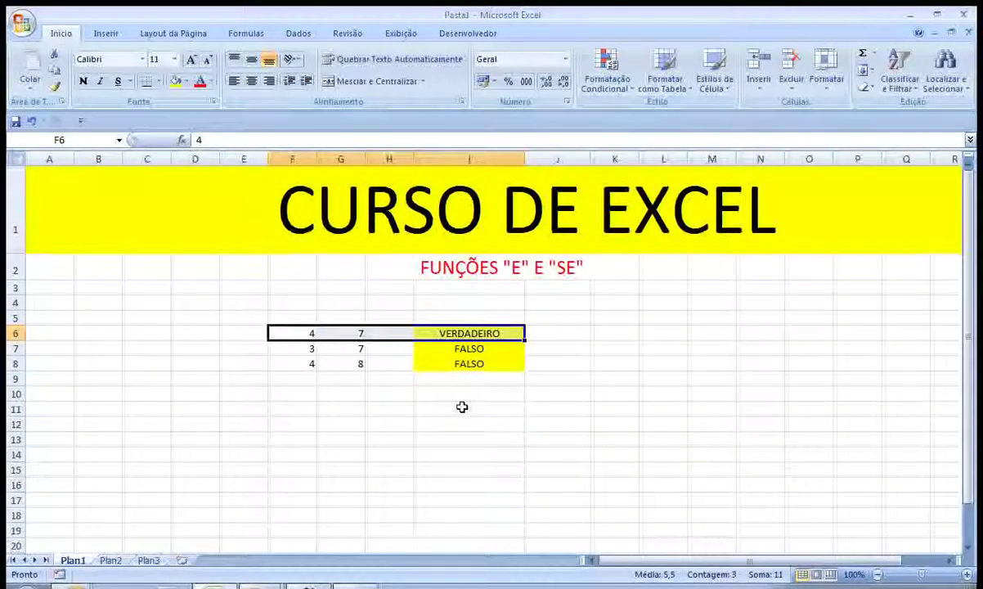
key("ctrl+c")
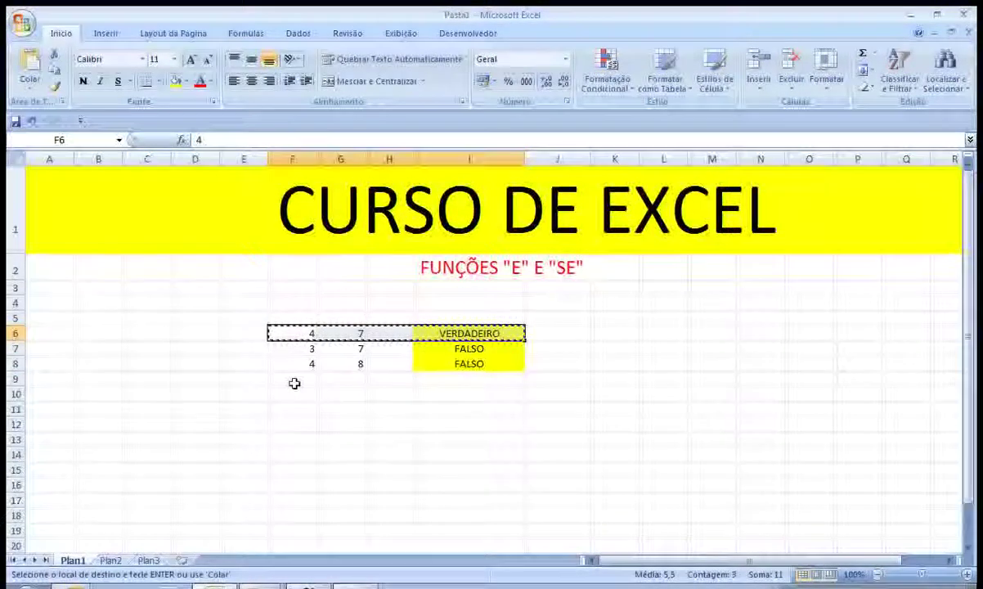
left_click(293, 380)
key("ctrl+v")
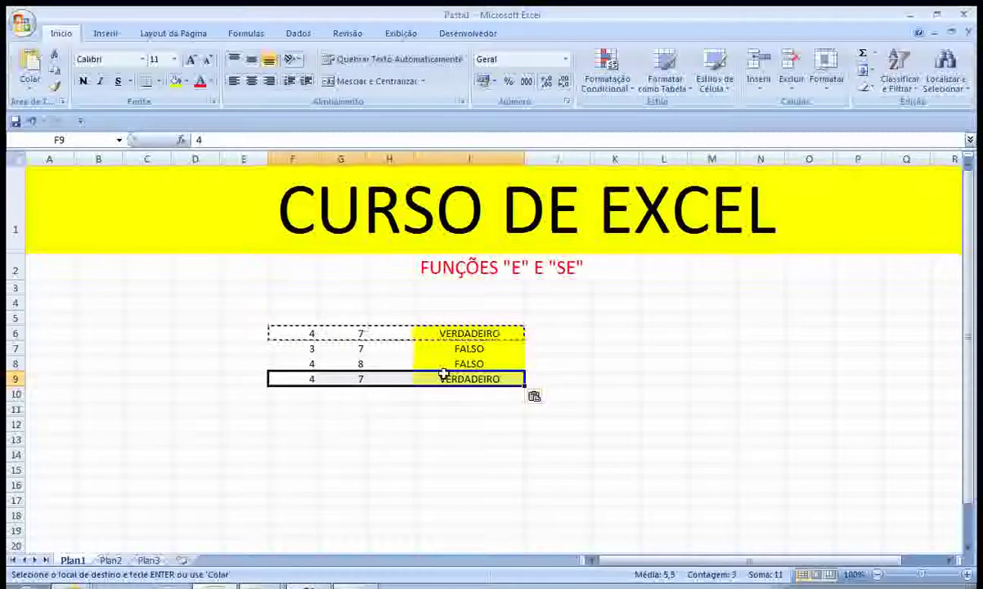
left_click(499, 378)
Step: Enter 67 in F9 and 109 in G9
left_click(304, 379)
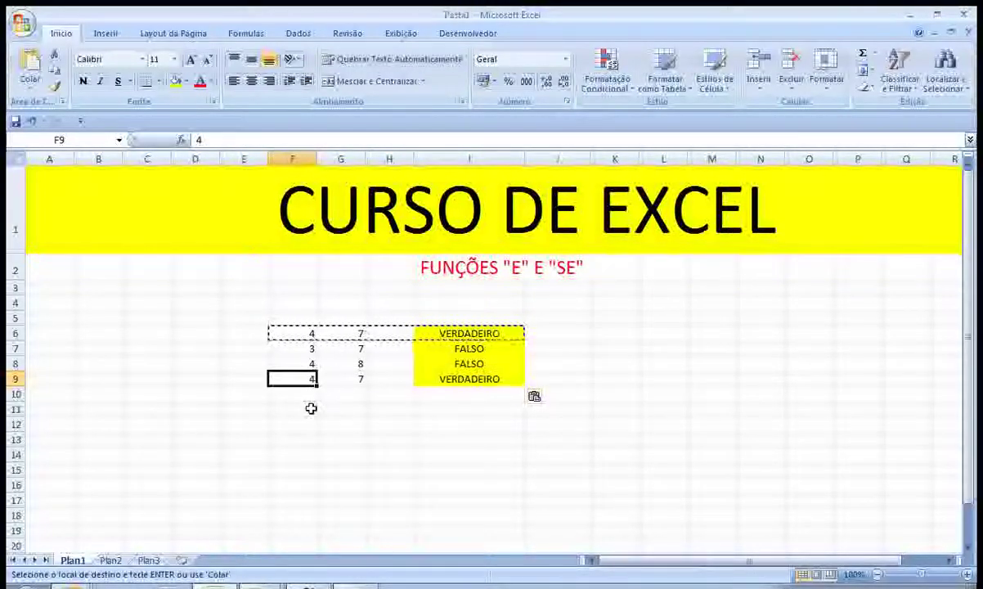
type("67")
key("ctrl+Return")
key("Right")
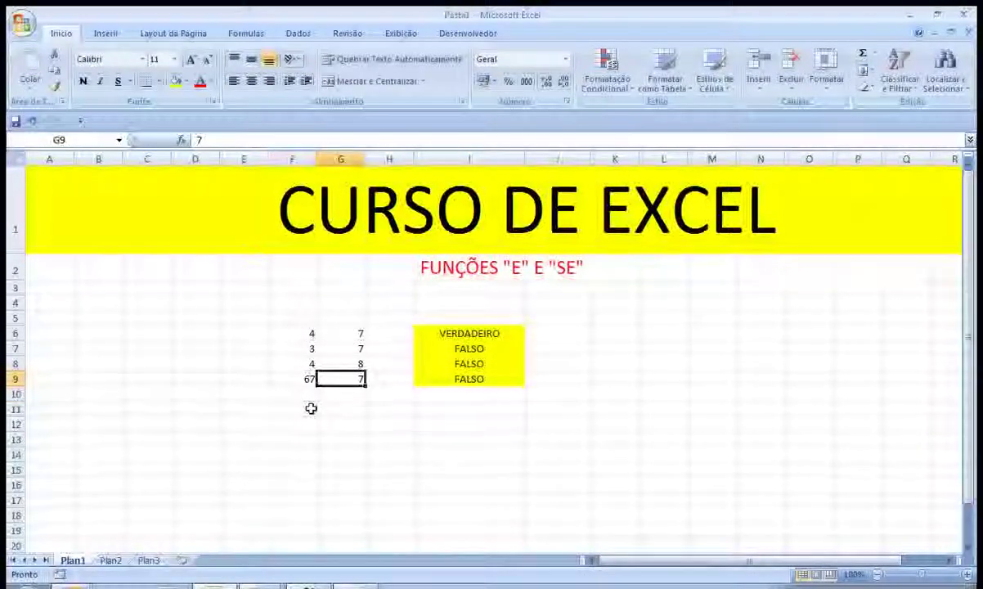
type("109")
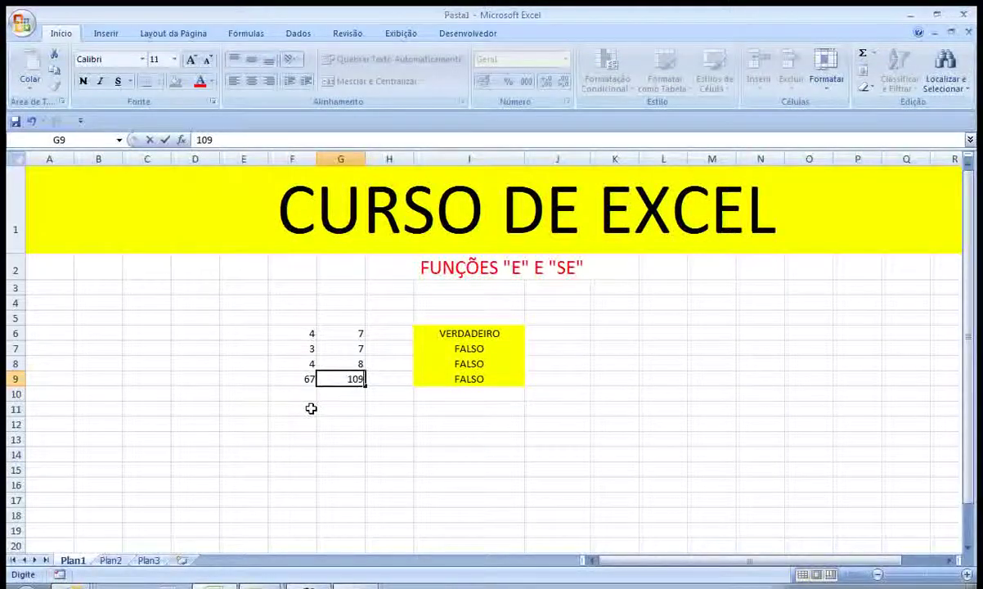
key("Return")
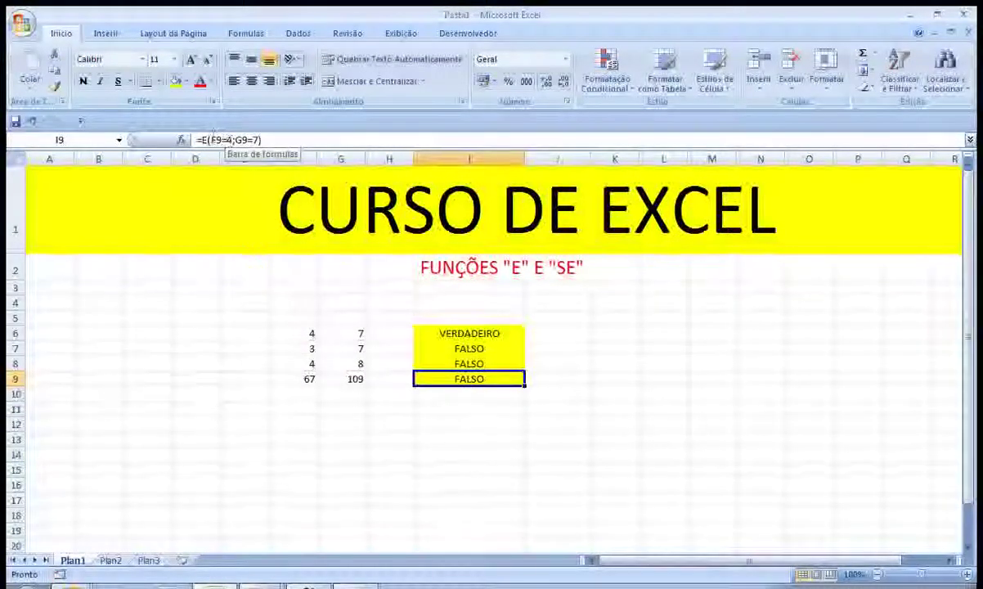
Step: Review row 9: values 67 and 109, with I9's =E(F9=4;G9=7) returning FALSO
left_click(306, 379)
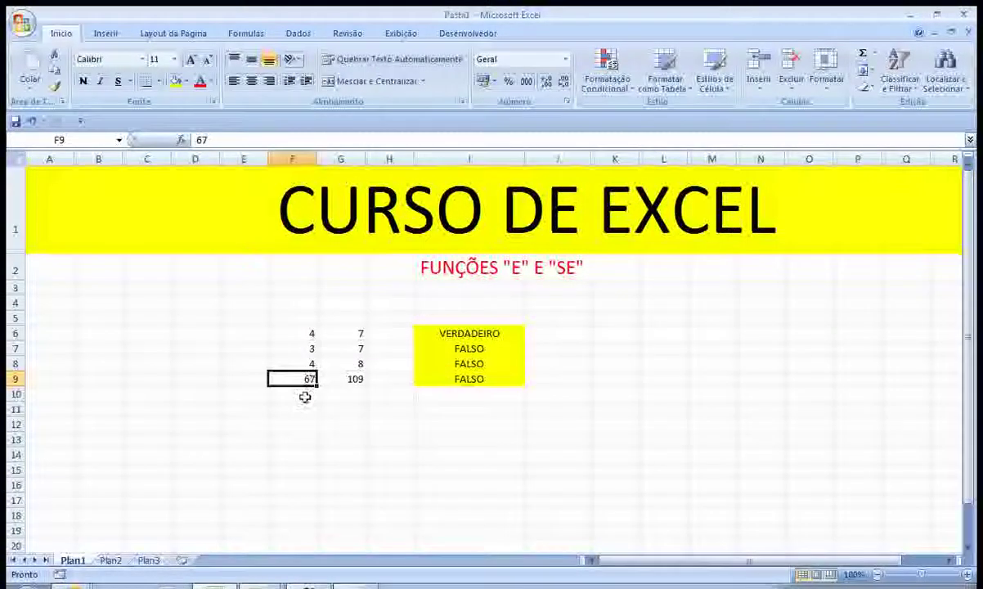
left_click(429, 380)
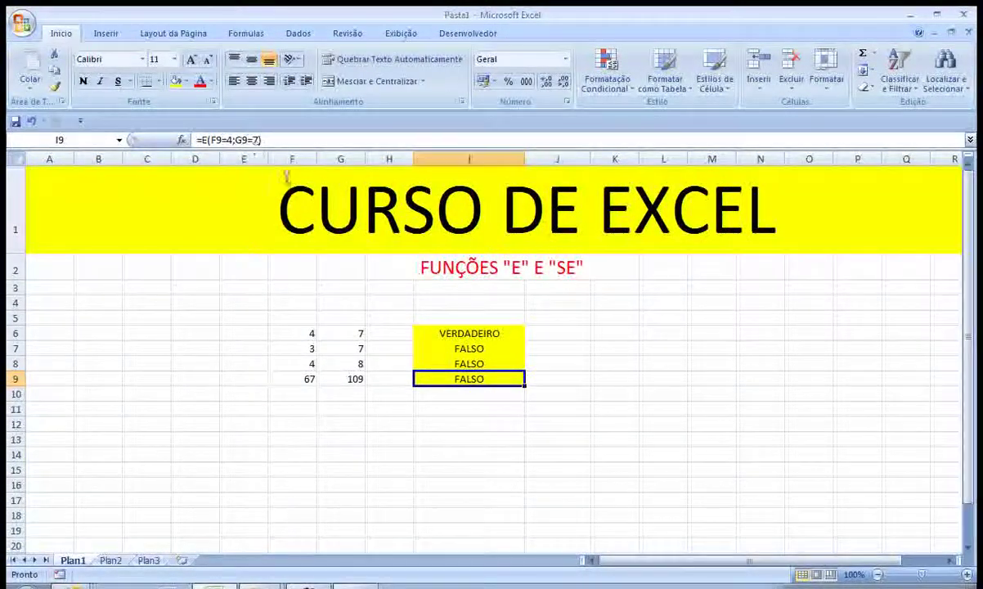
left_click(358, 377)
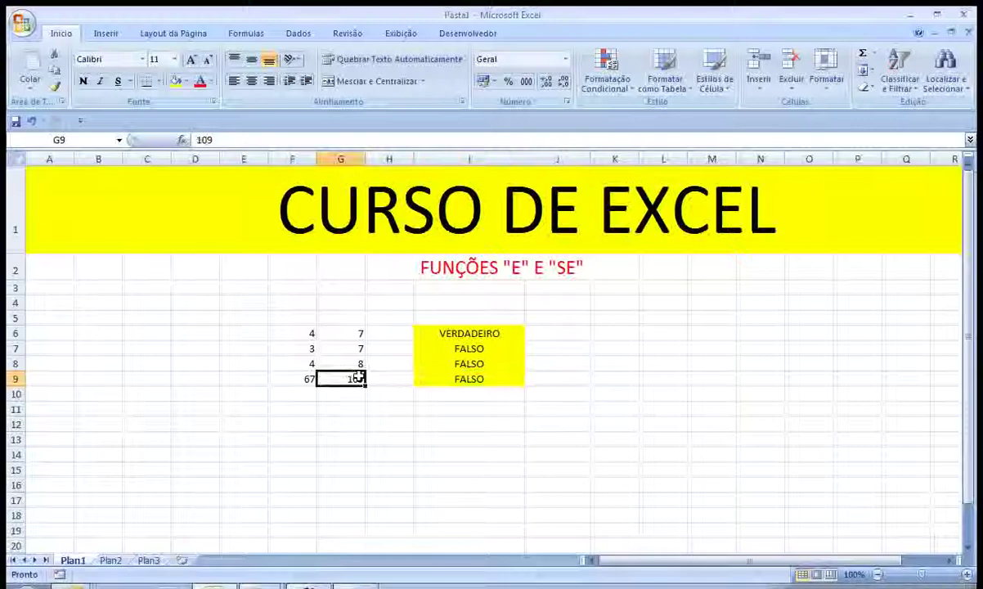
left_click(437, 377)
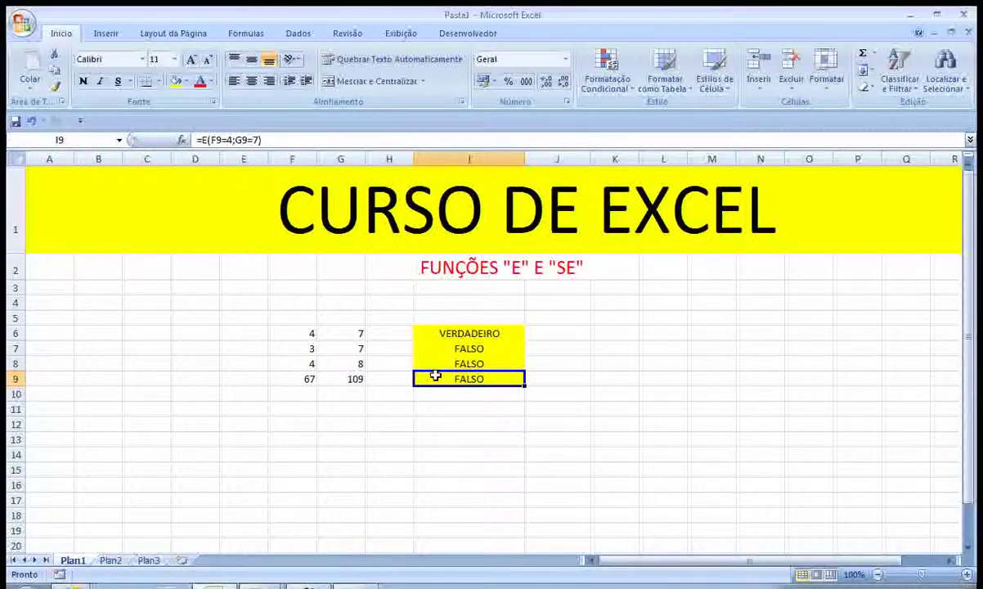
Step: Enter the section label SE in cell I12
left_click(433, 421)
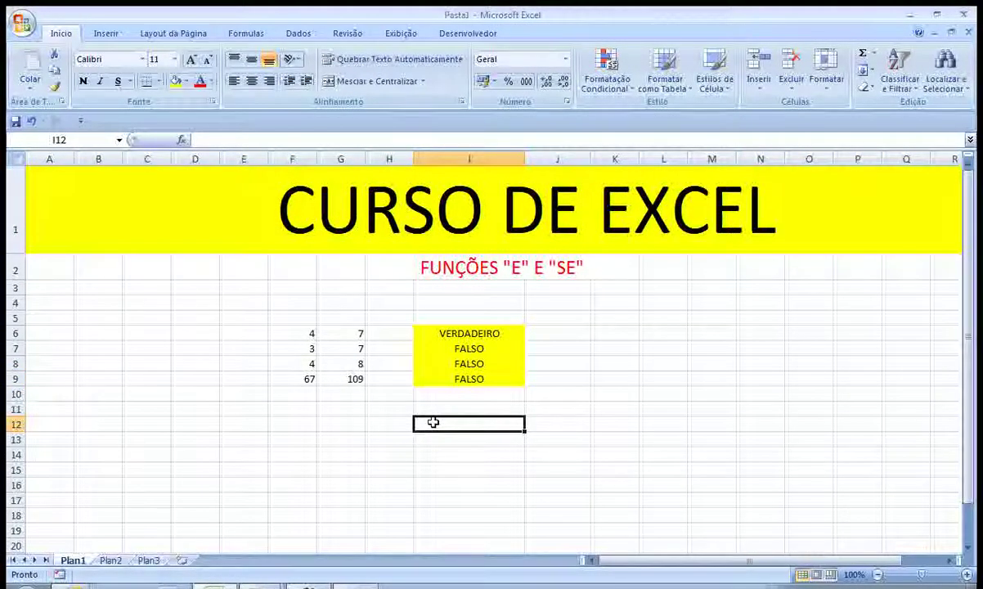
type("S")
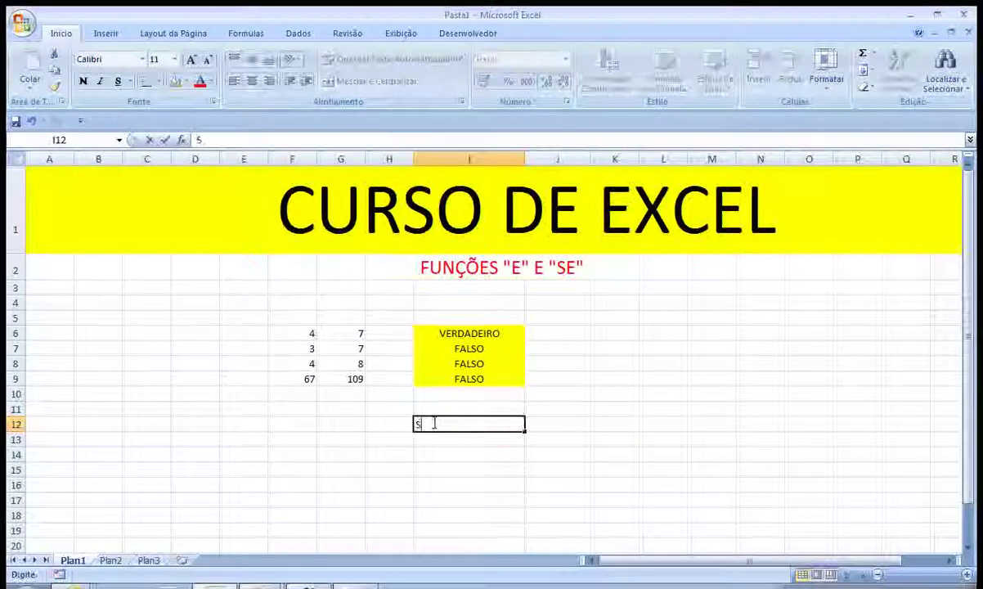
type("E")
key("Return")
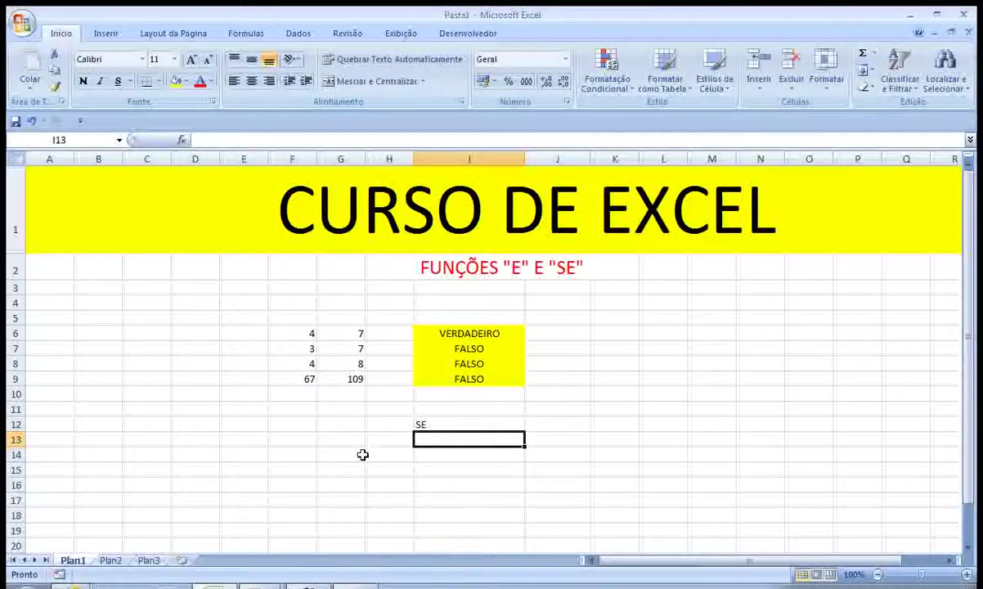
left_click(360, 456)
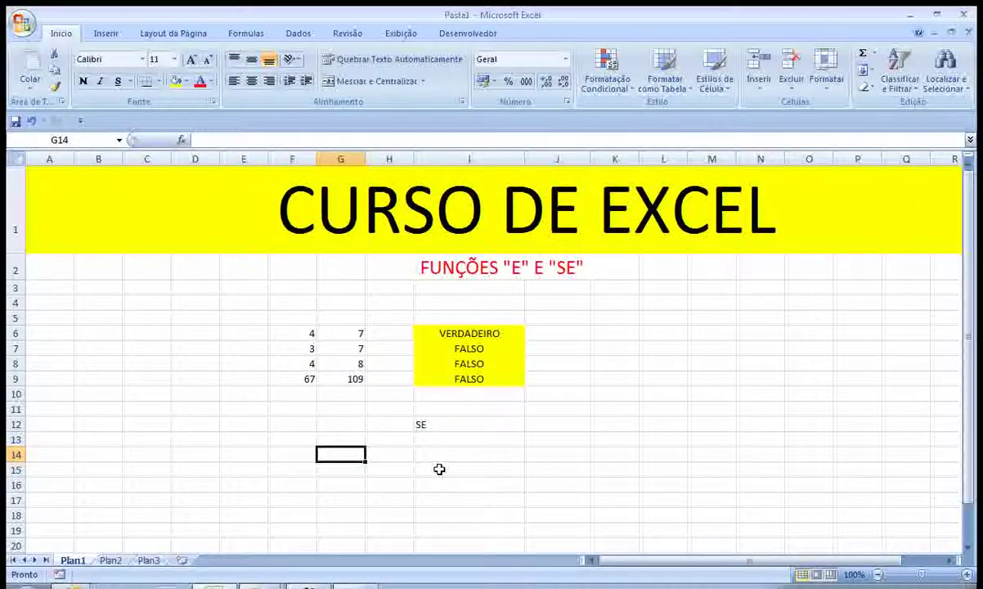
Step: Type =SE(E(F6=4;G6=7;"OK";"NÃO OK") into G14, with the E's closing parenthesis missing
type("=SE")
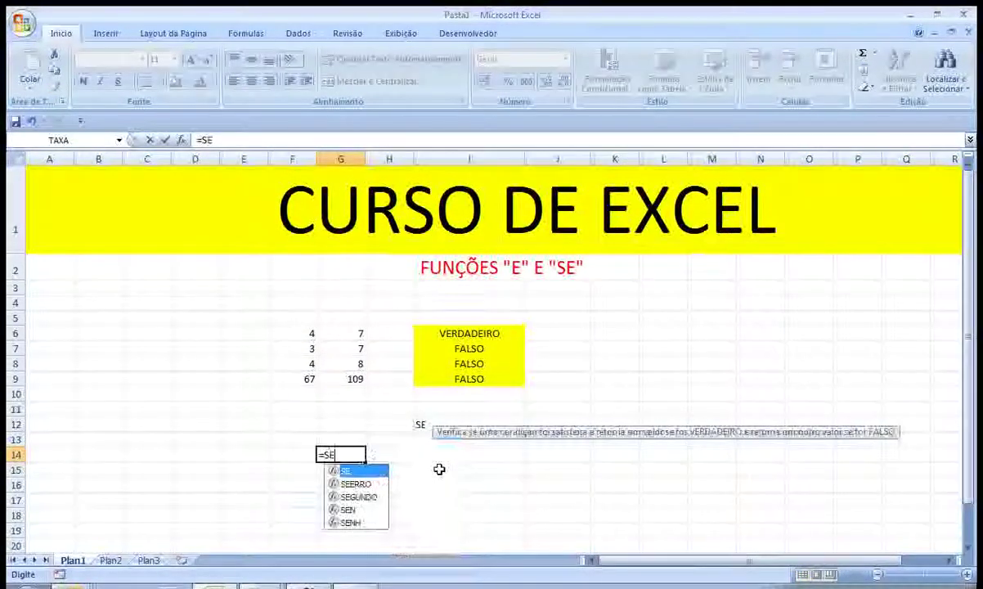
type("(")
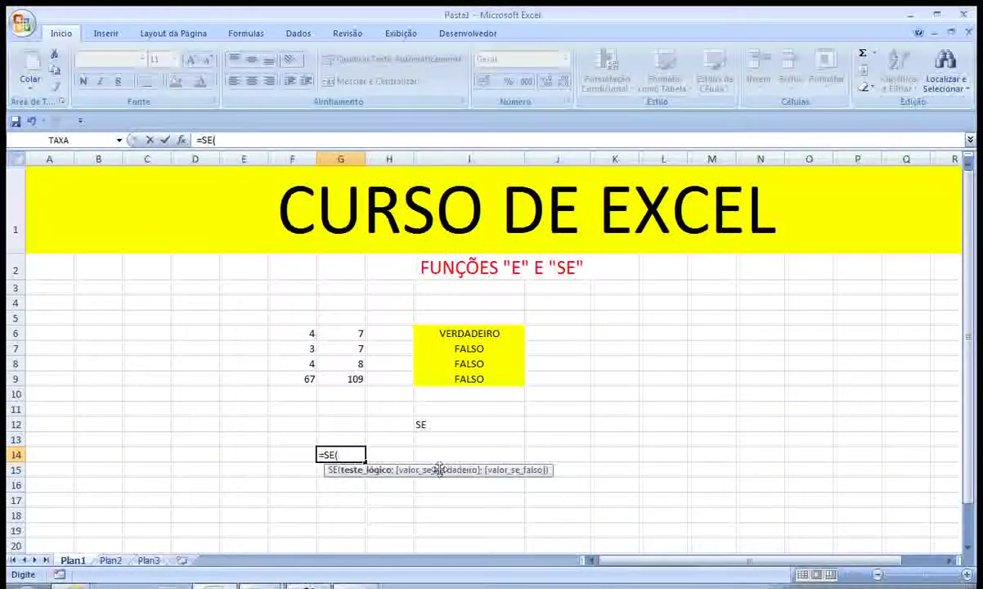
type("E")
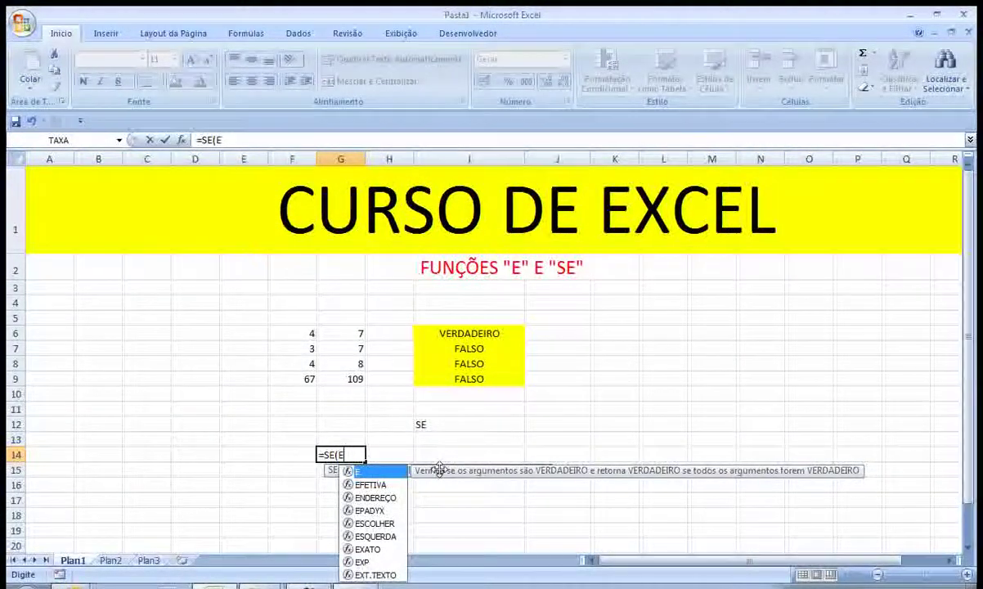
type("(")
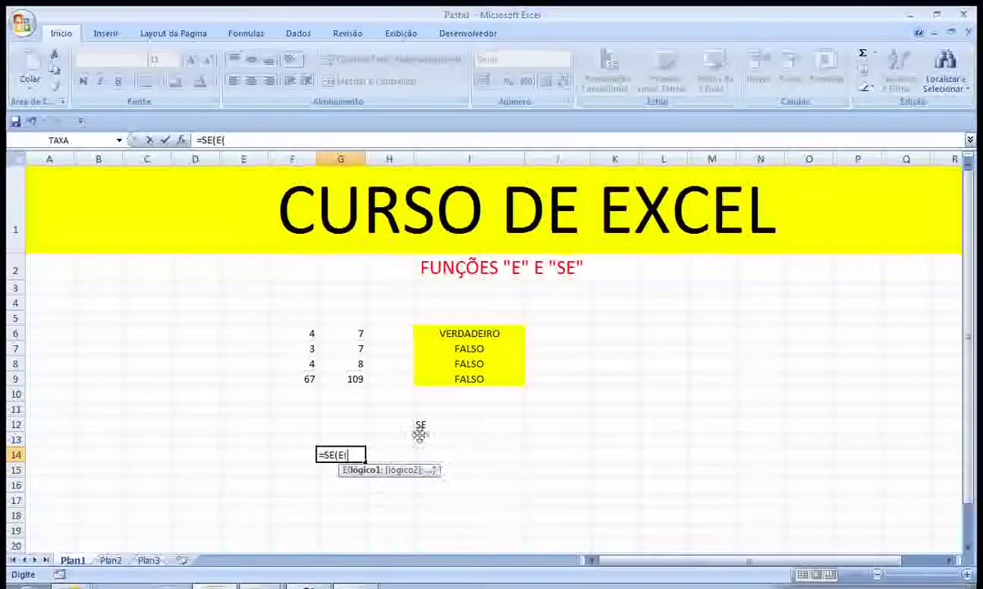
left_click(299, 337)
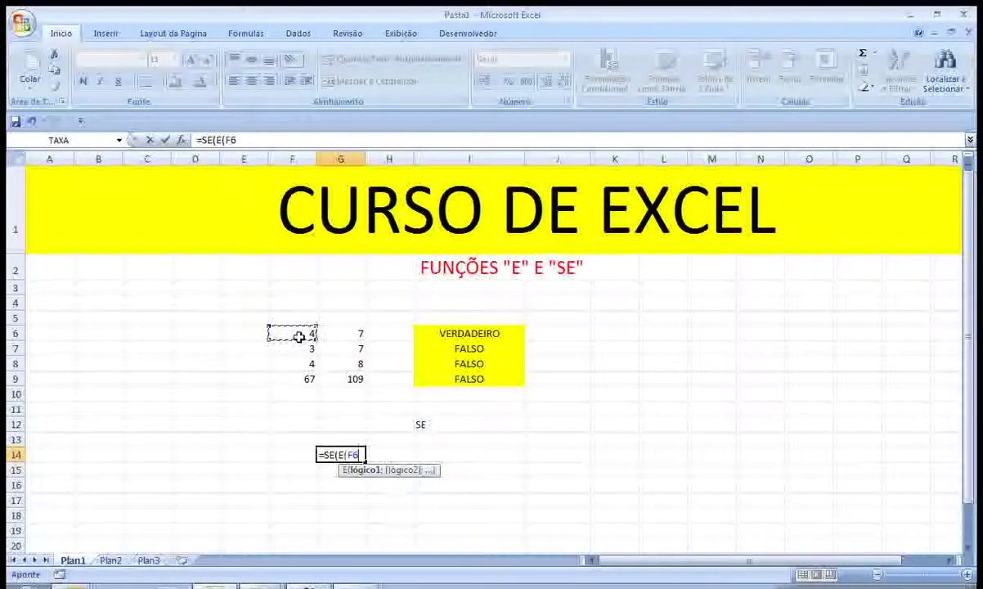
type("=4")
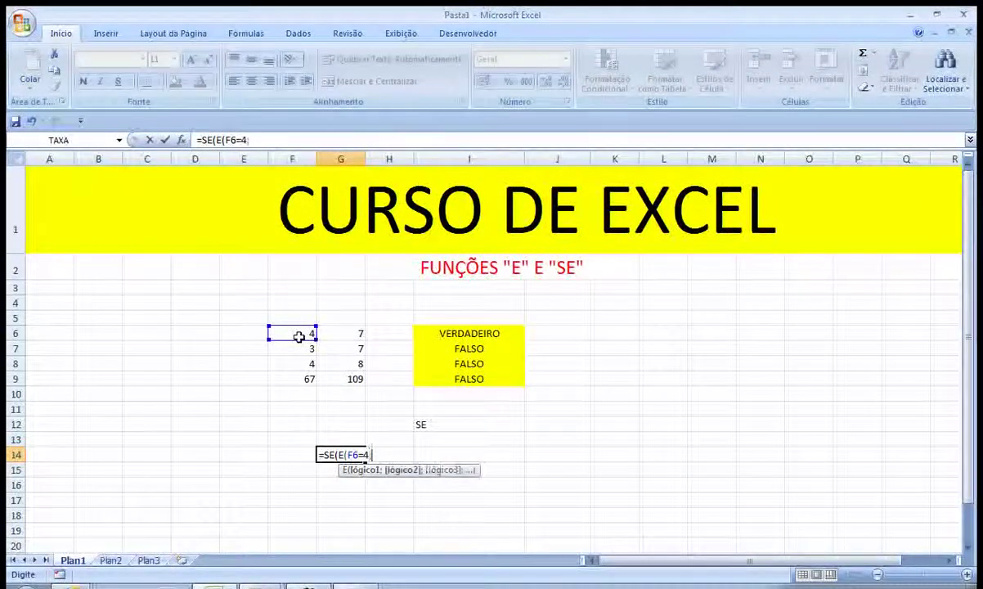
type(";")
left_click(349, 333)
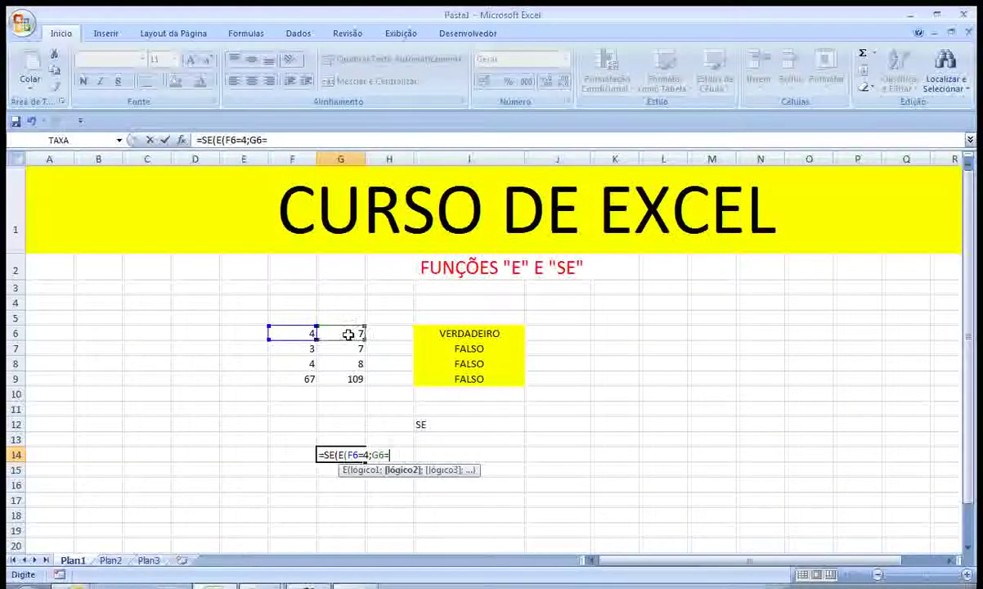
type("=7")
type(";")
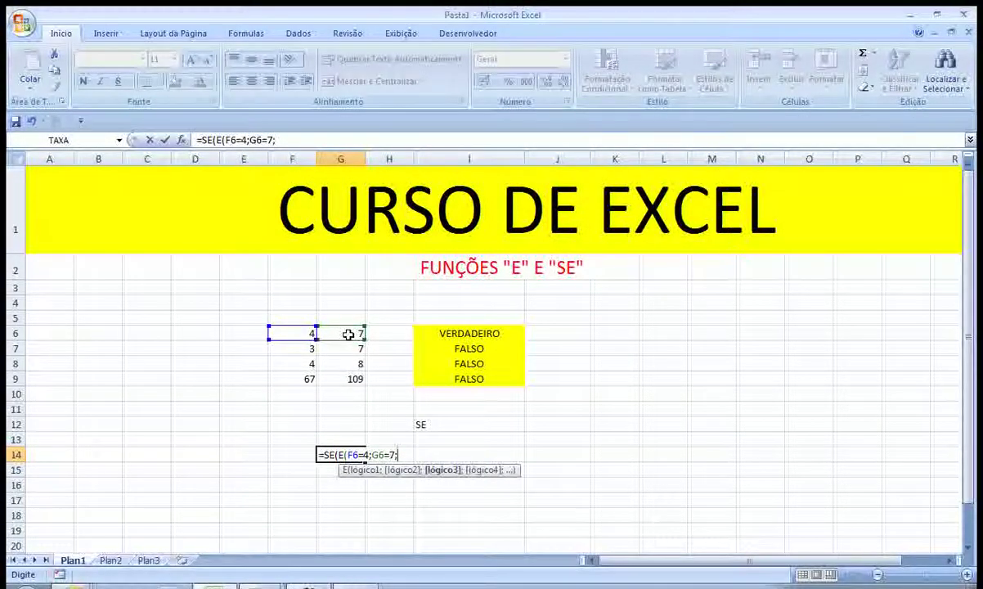
type("\"")
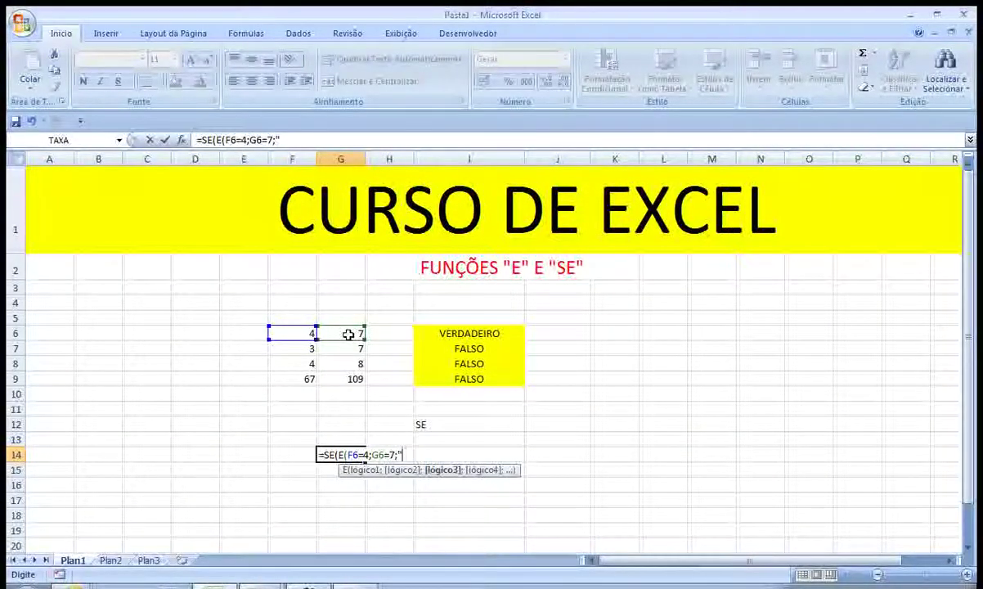
type("OK")
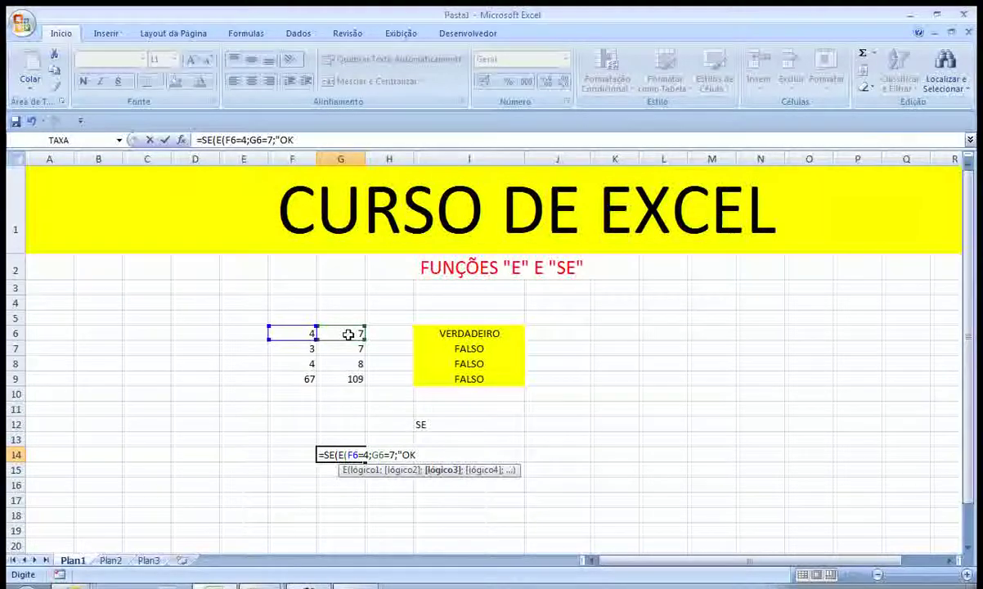
type("\";")
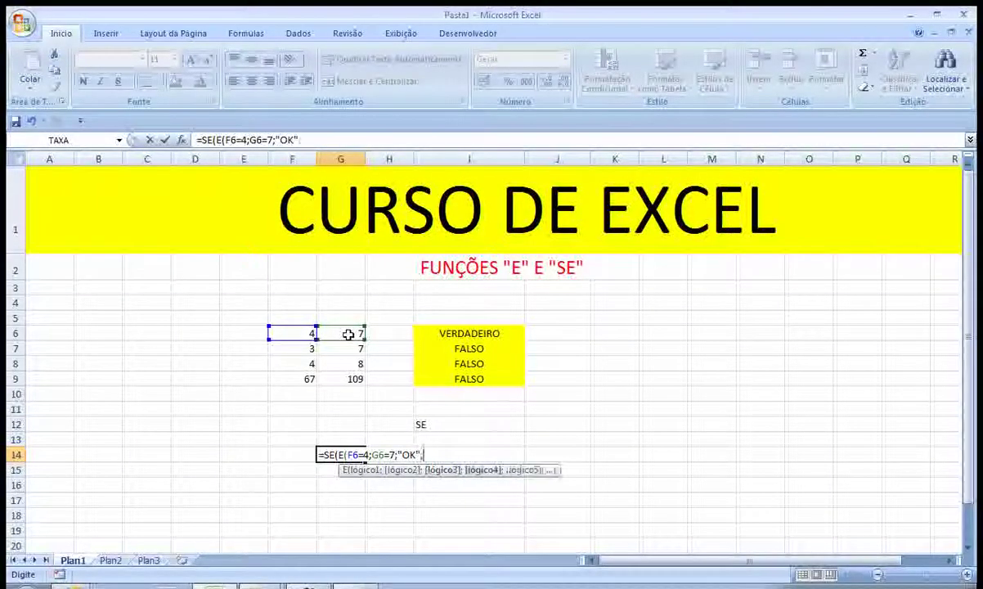
type("\"N")
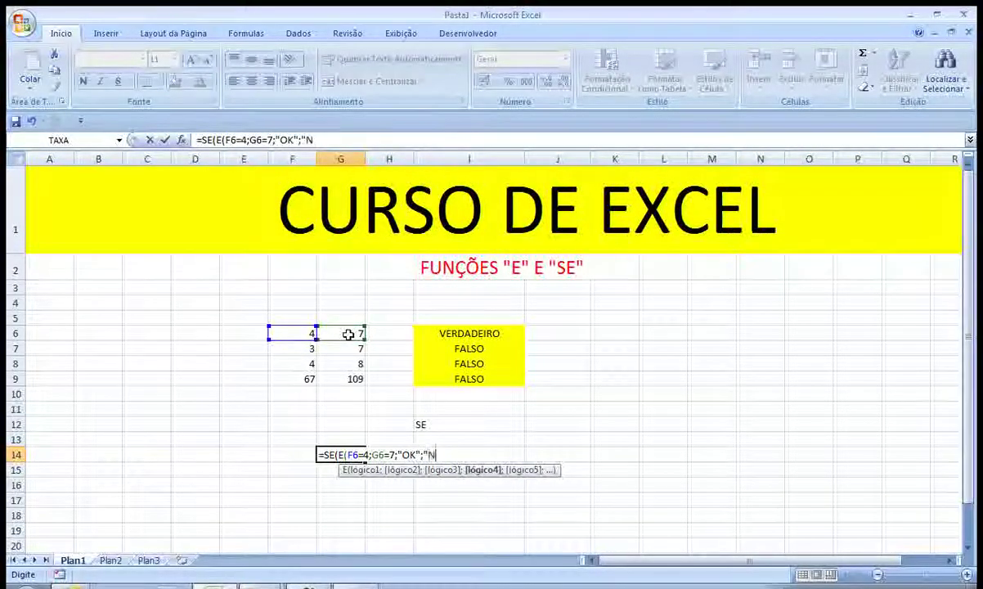
type("ÃO OK")
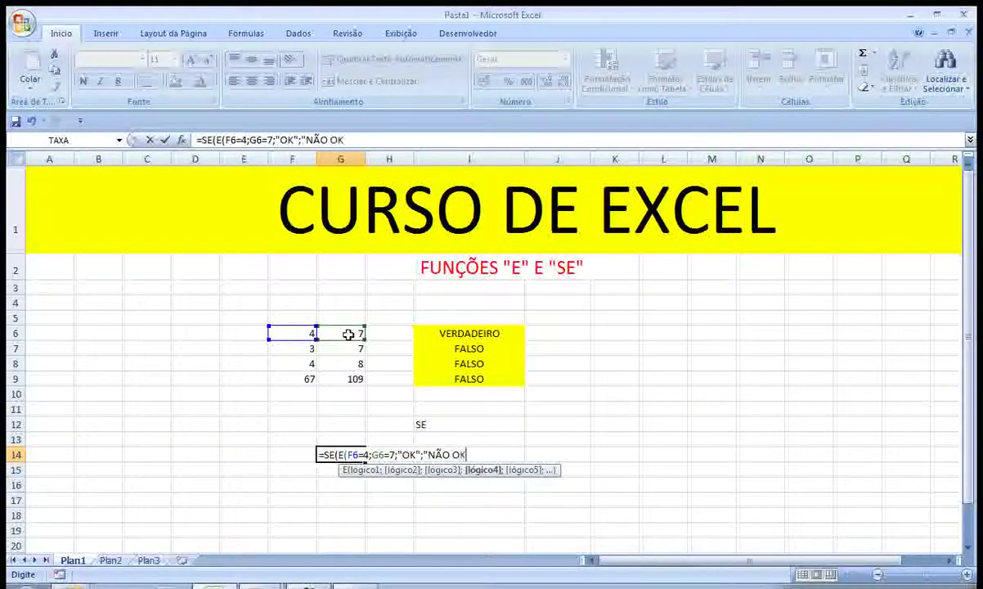
type("\")")
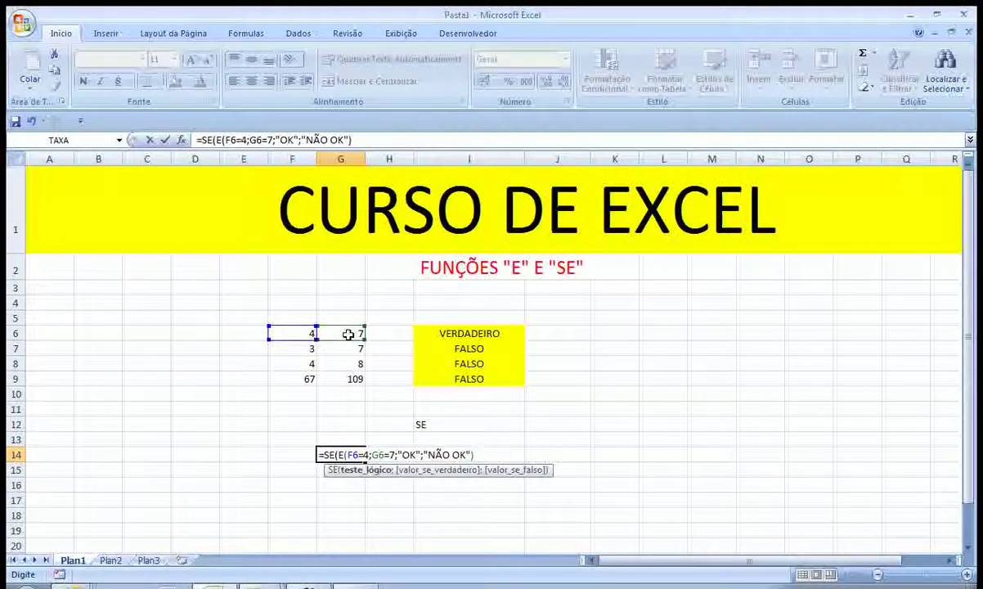
Step: Add the missing parenthesis after G6=7 so G14 commits and displays OK
key("Return")
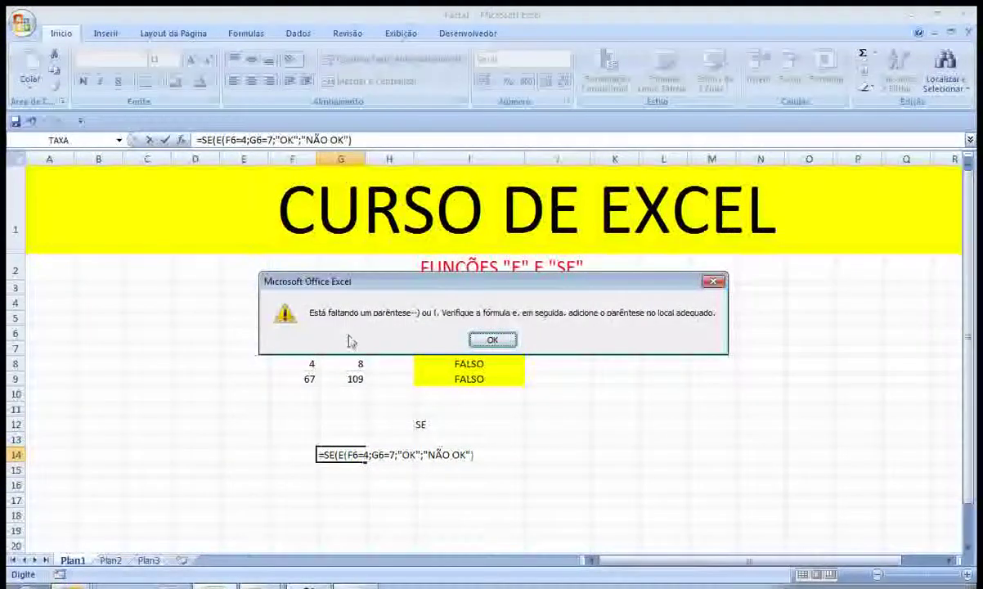
left_click(491, 340)
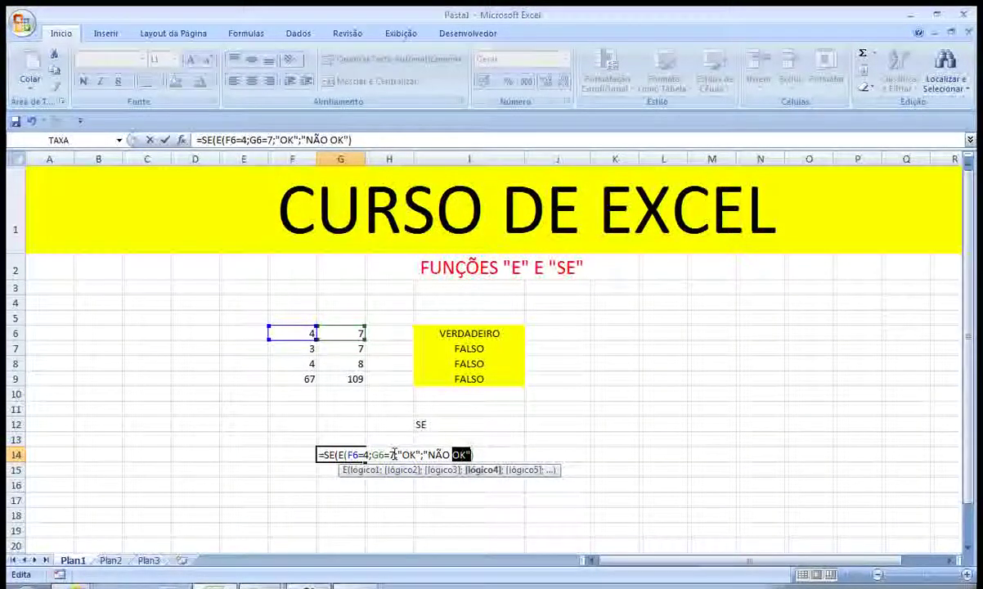
left_click(394, 454)
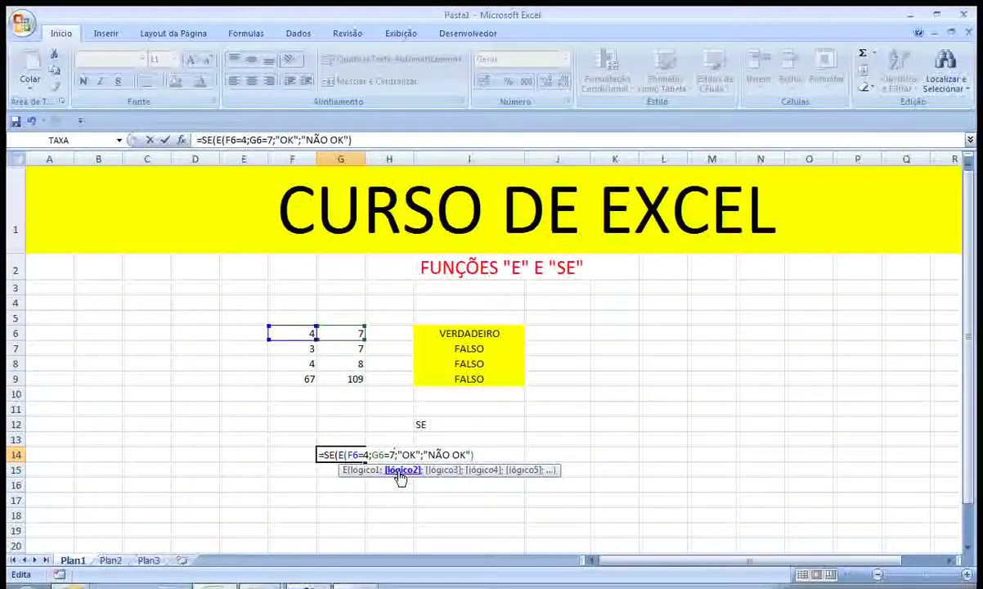
type(")")
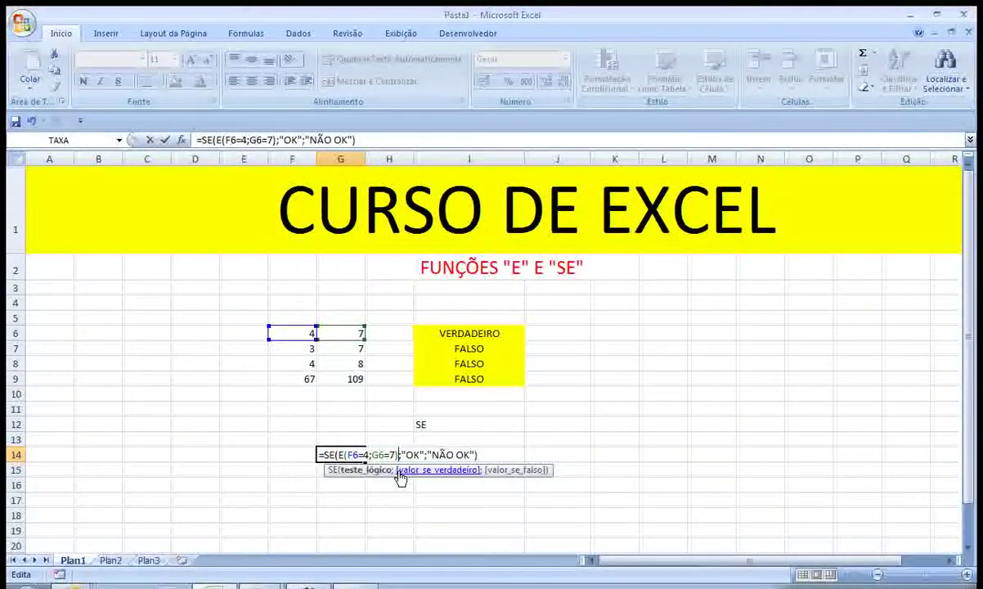
key("Return")
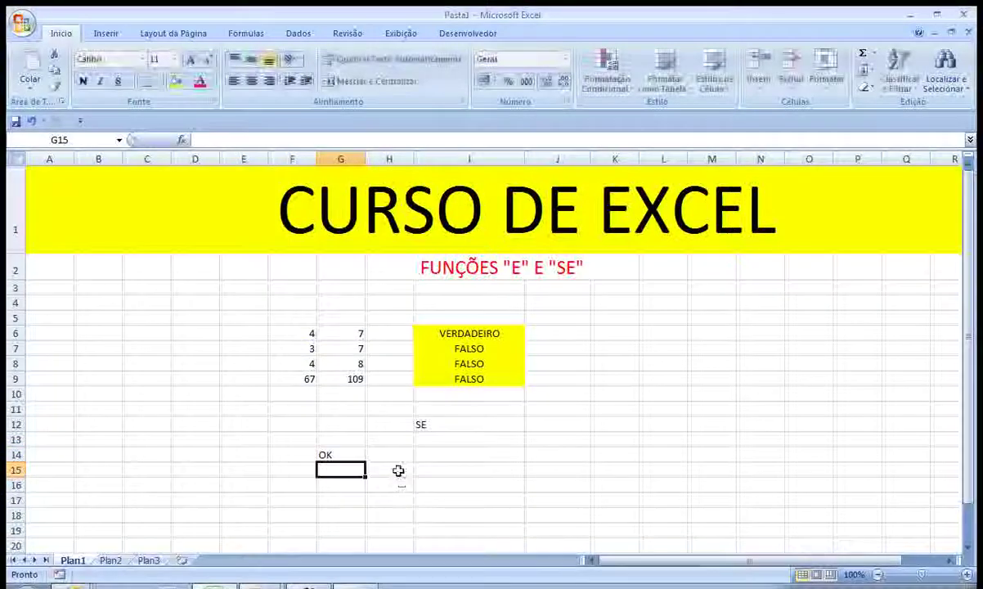
key("Up")
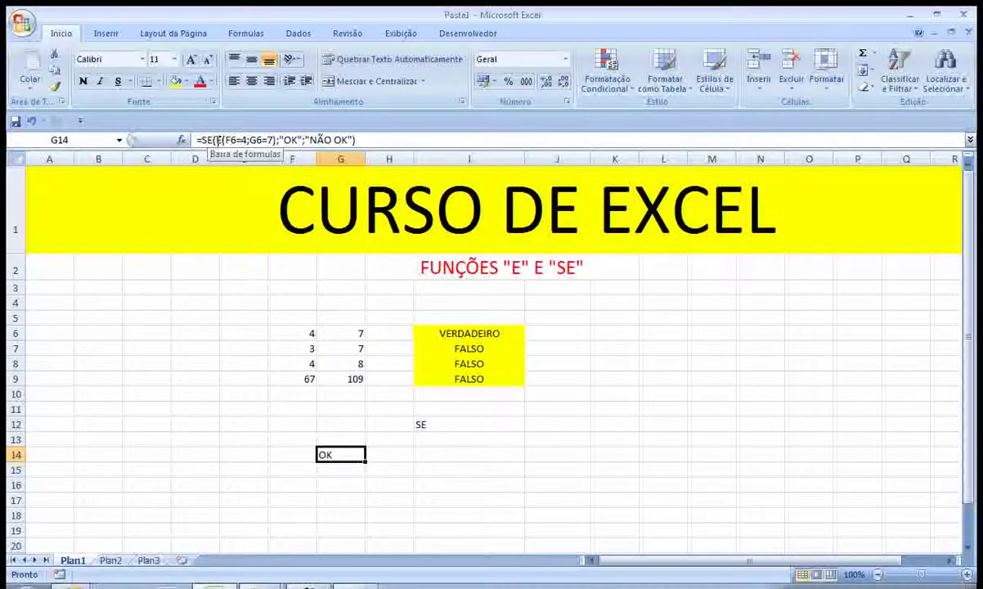
left_click(287, 331)
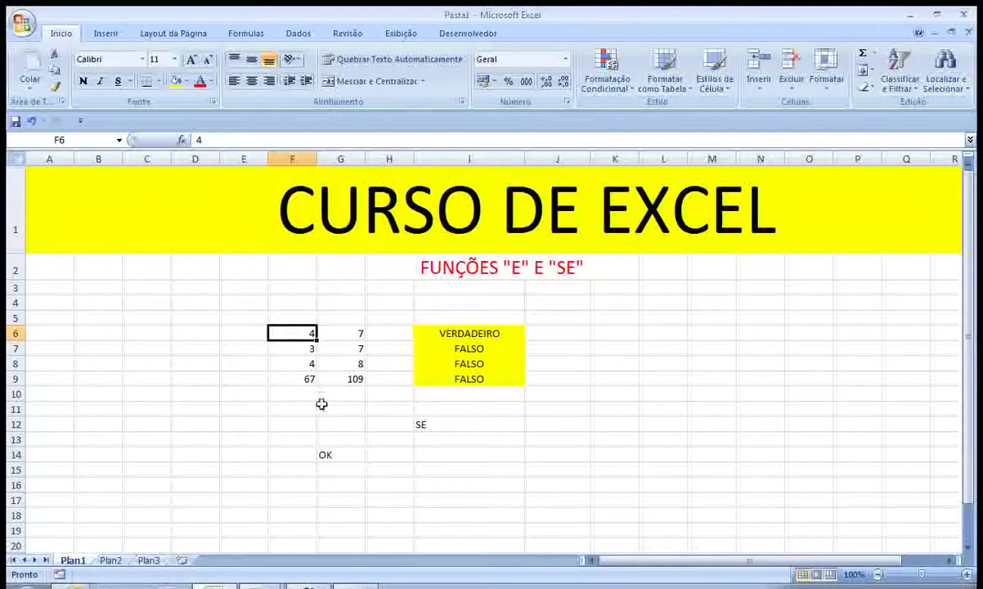
left_click(340, 454)
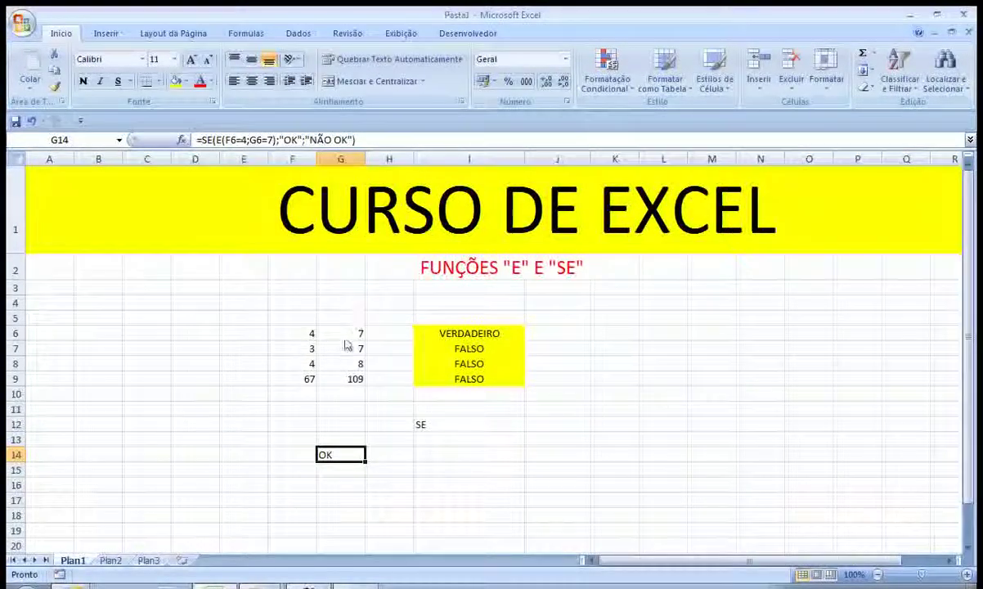
left_click(348, 333)
left_click(330, 456)
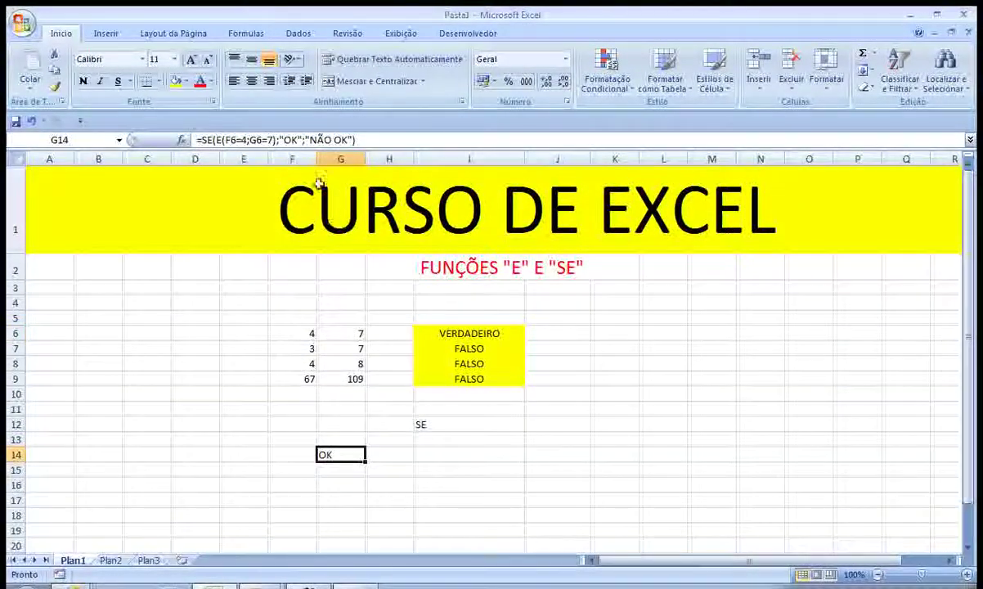
left_click_drag(276, 141, 217, 141)
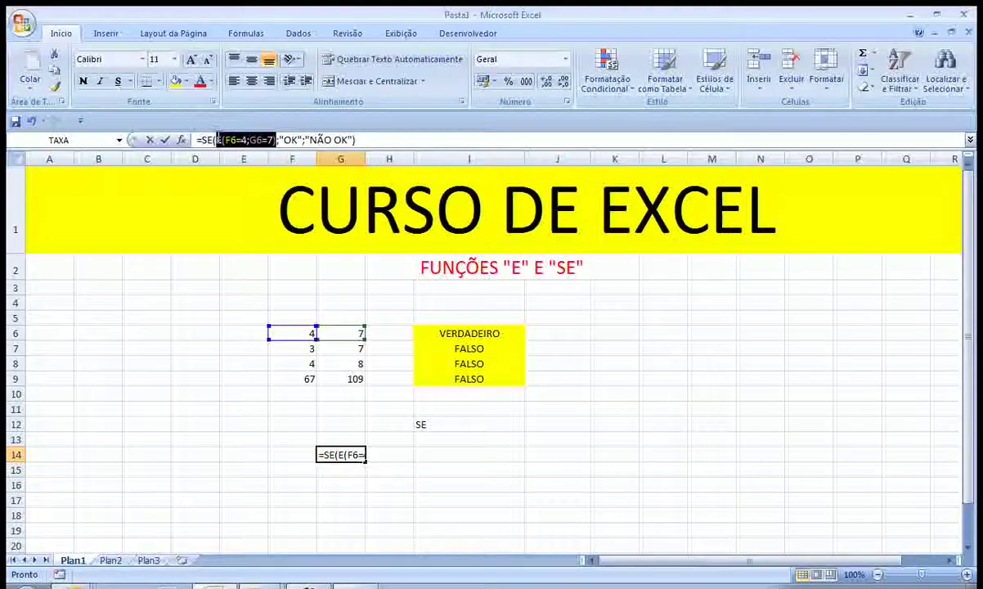
left_click(302, 143)
left_click_drag(281, 140, 282, 139)
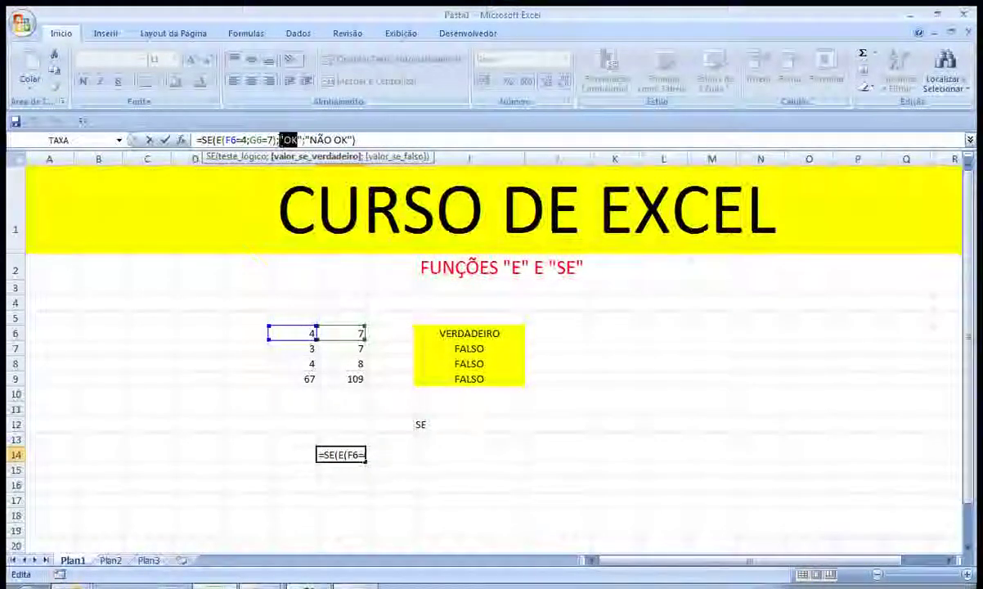
key("Return")
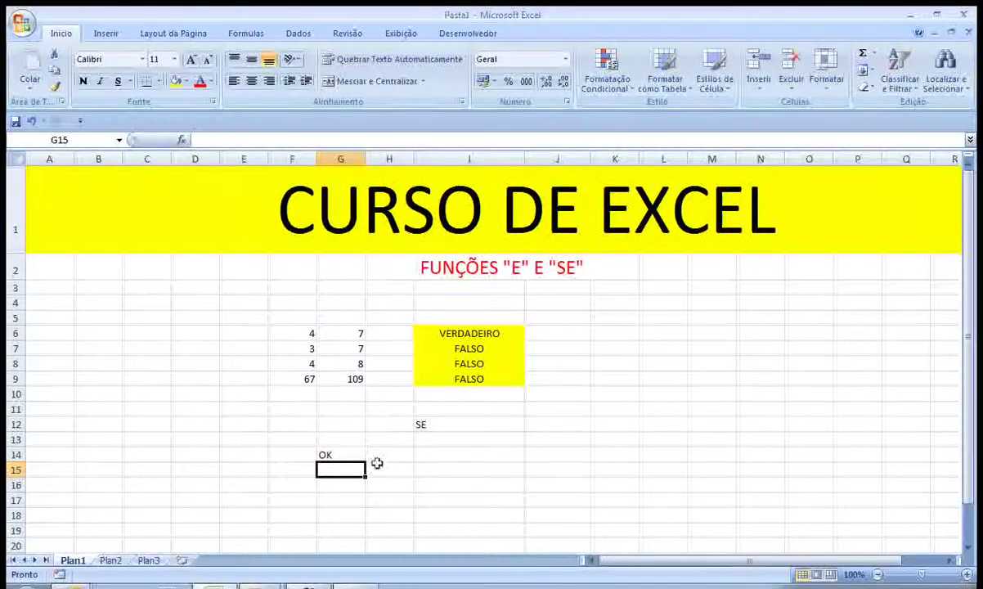
left_click(351, 453)
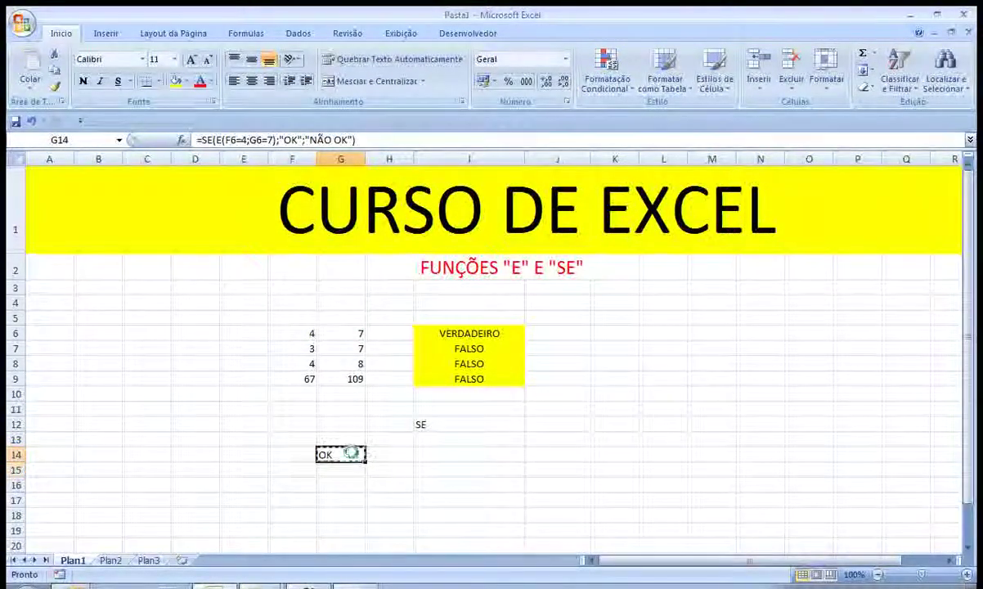
Step: Copy the G14 formula into G15
key("ctrl+c")
key("Down")
key("ctrl+v")
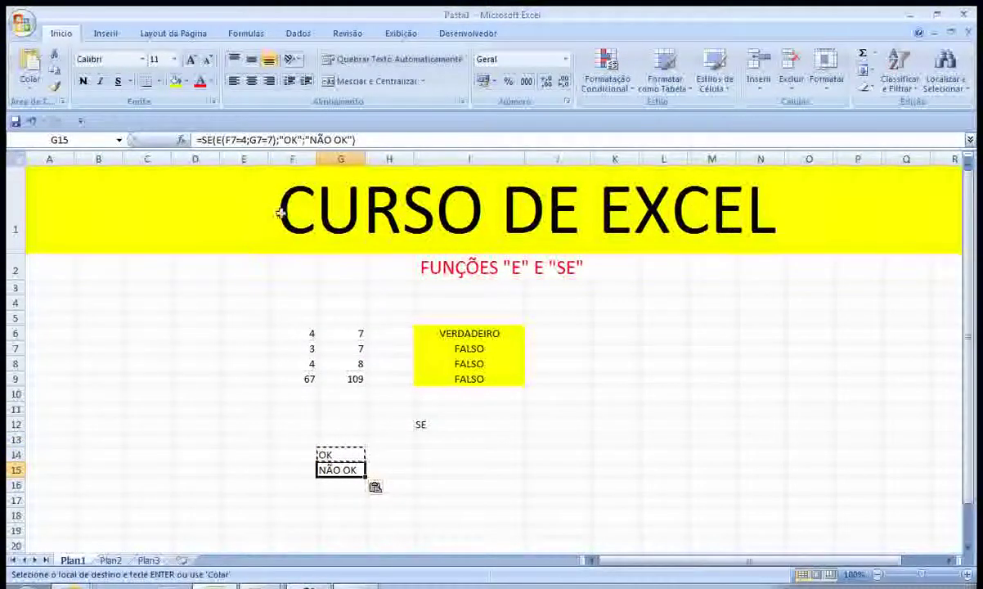
Step: Edit G15's formula to =SE(E(F6=5;G6=7);"OK";"NÃO OK"), so it returns NÃO OK
left_click(236, 140)
key("BackSpace")
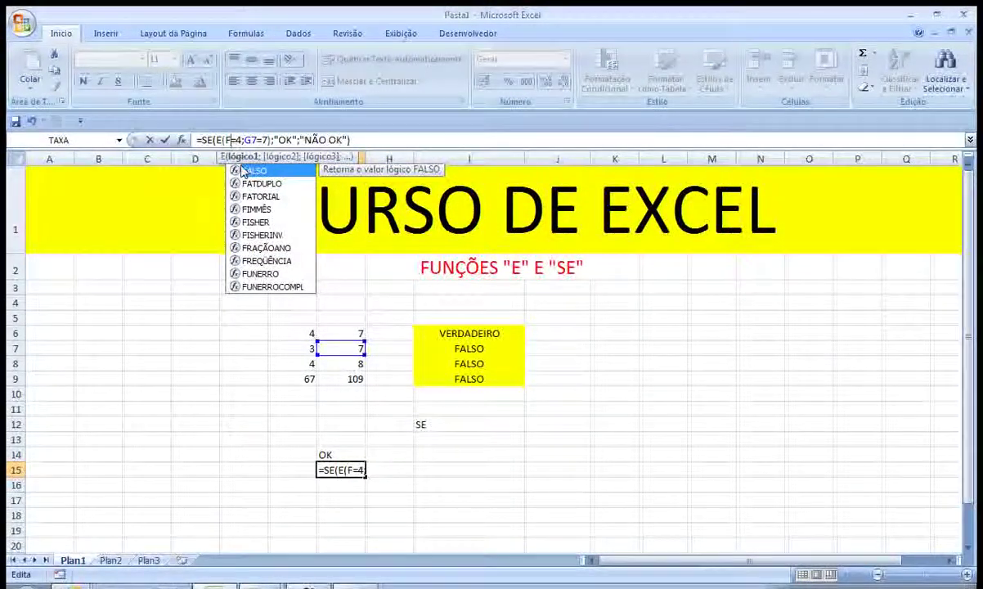
type("6")
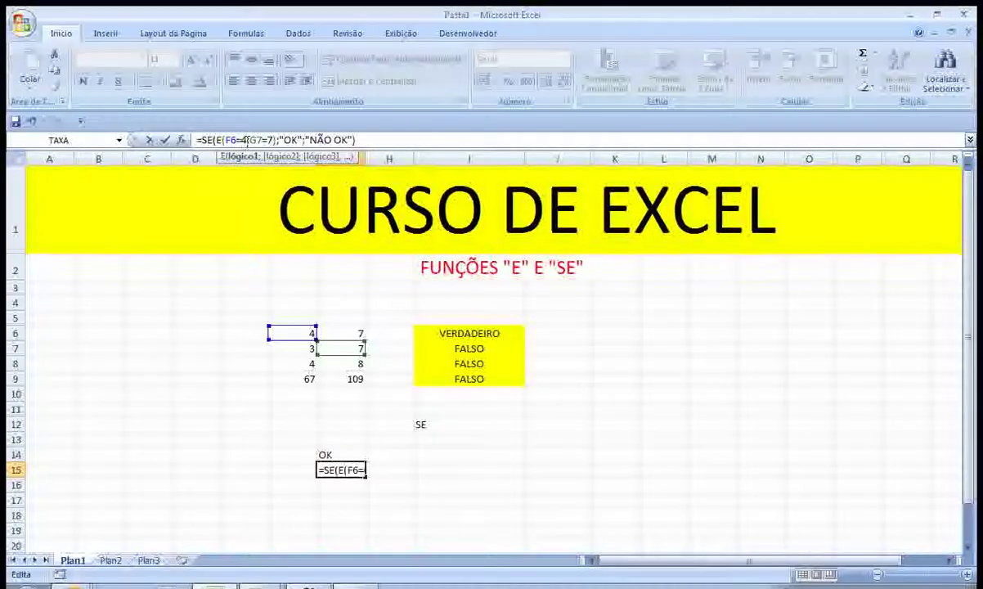
left_click(243, 140)
key("BackSpace")
type("5")
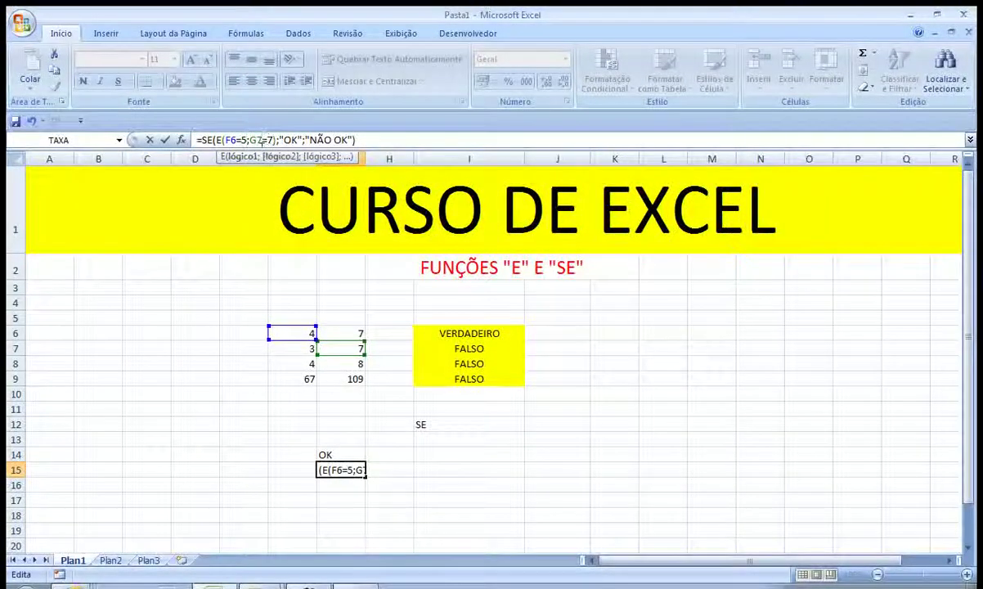
left_click(258, 139)
key("BackSpace")
key("BackSpace")
type("G6")
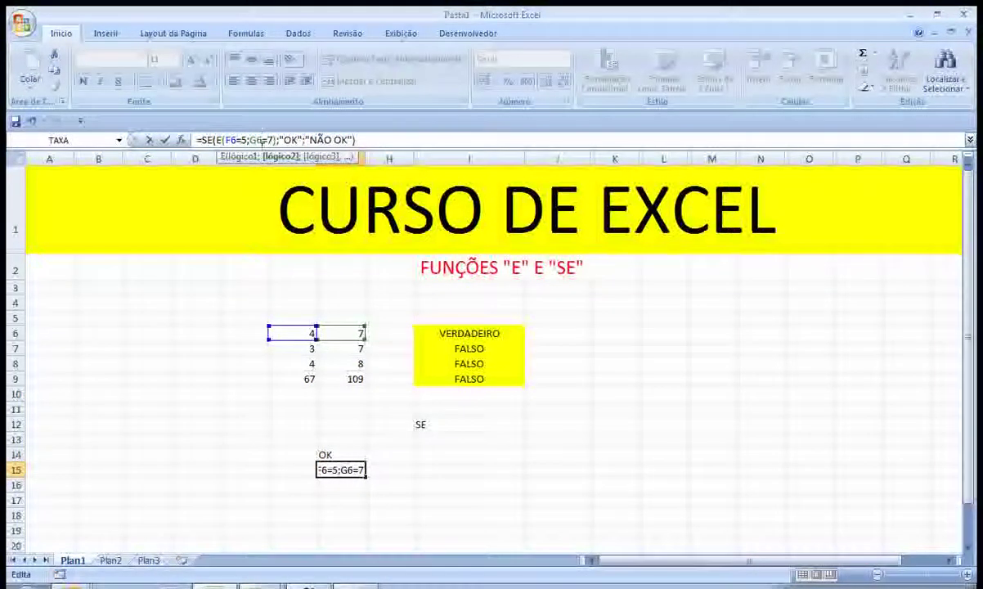
key("Return")
key("Up")
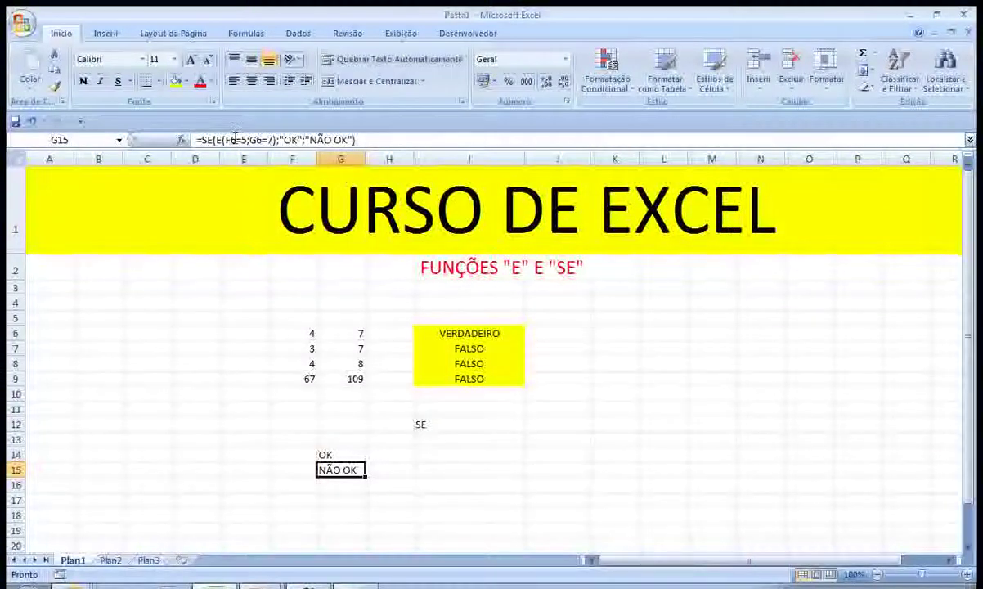
left_click(283, 331)
left_click(329, 468)
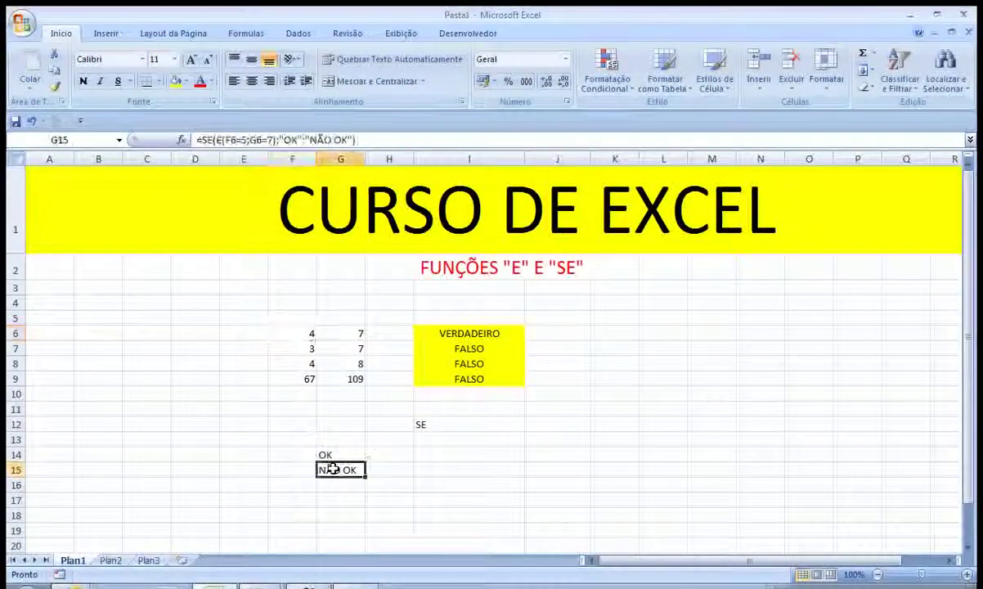
left_click(358, 333)
left_click(344, 467)
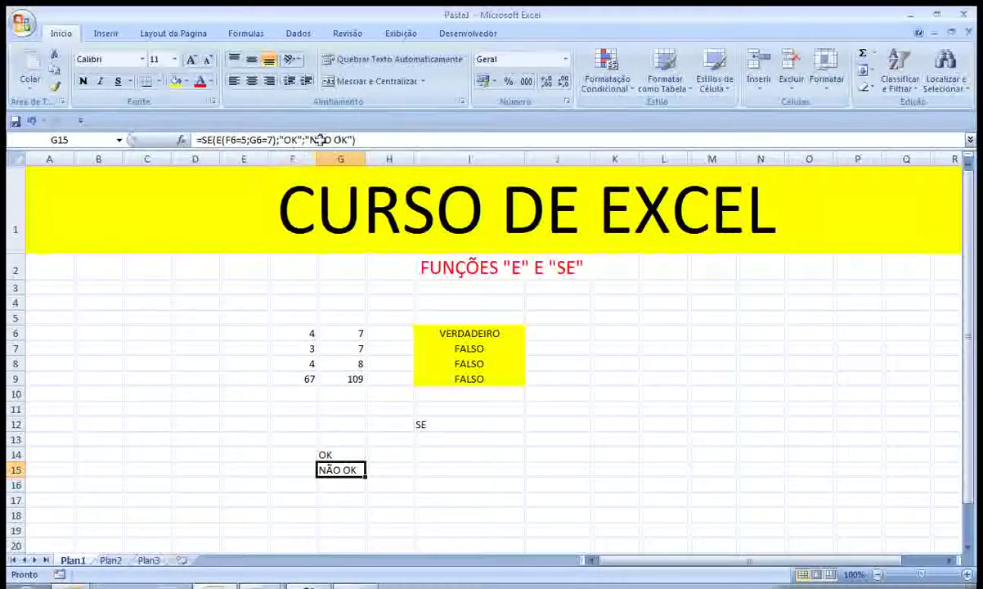
left_click(277, 139)
left_click_drag(275, 140, 217, 140)
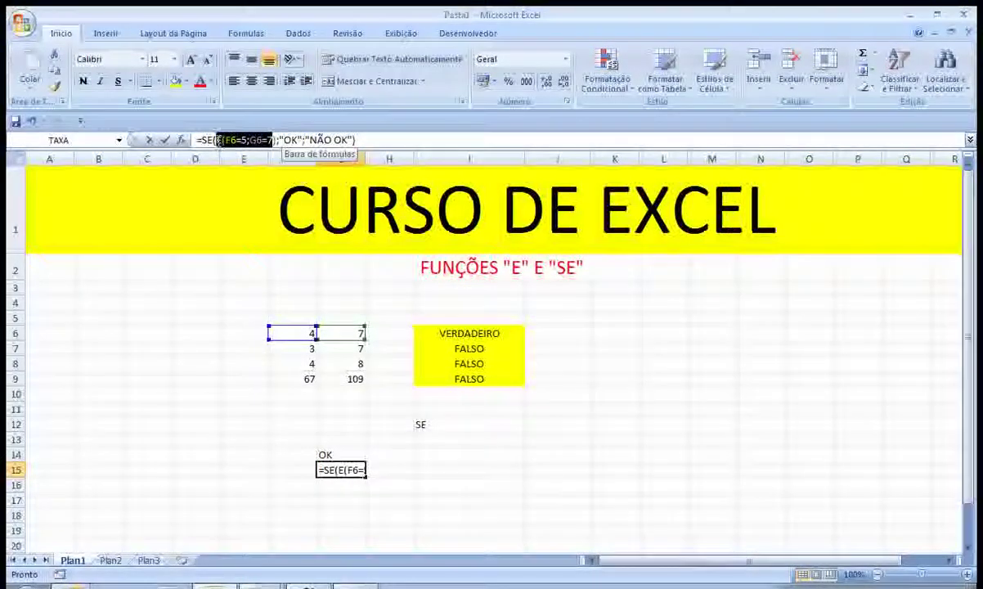
left_click_drag(338, 141, 352, 140)
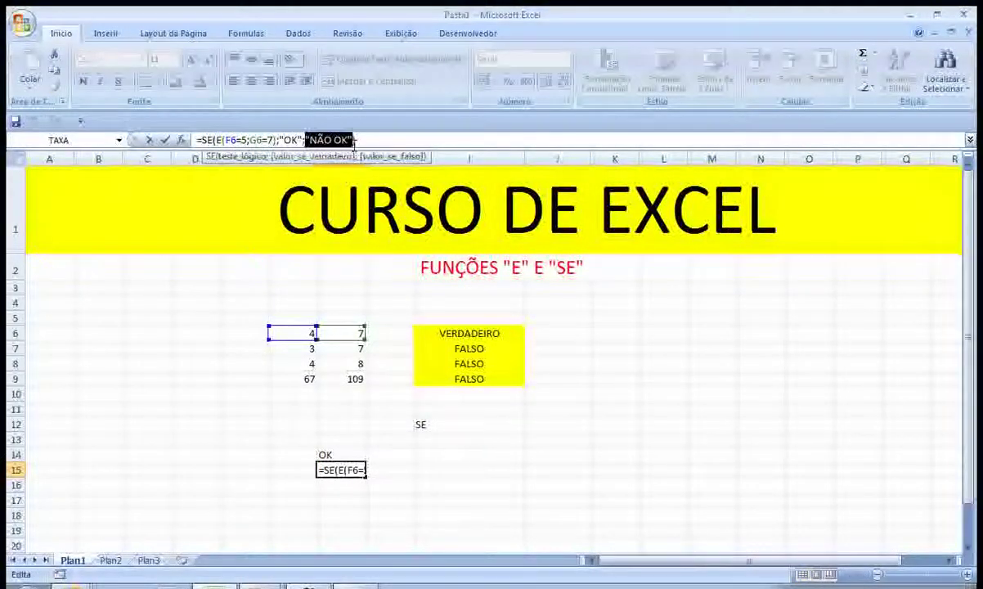
key("Return")
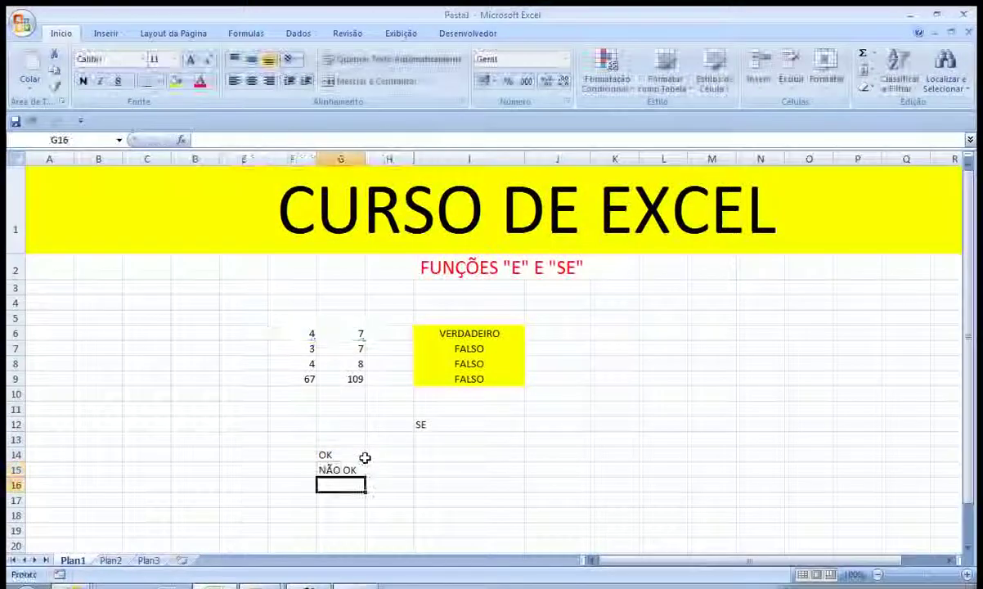
key("Up")
key("Up")
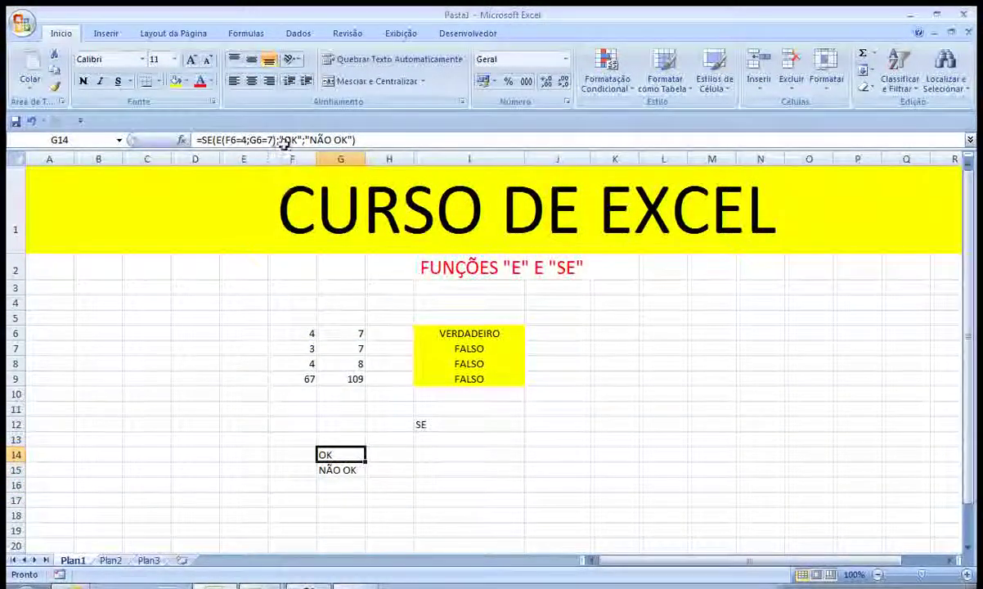
left_click_drag(226, 141, 276, 140)
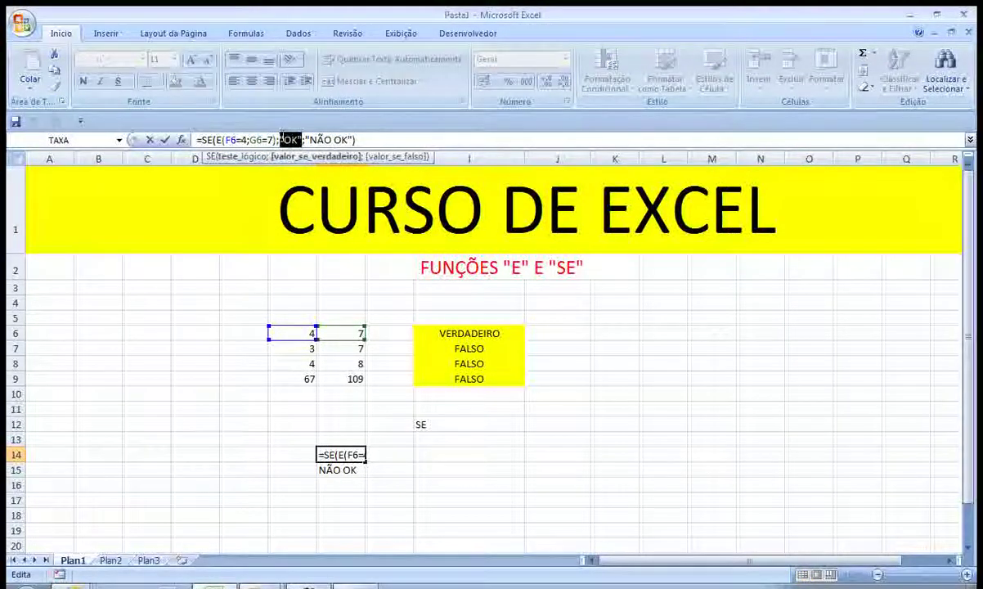
key("Return")
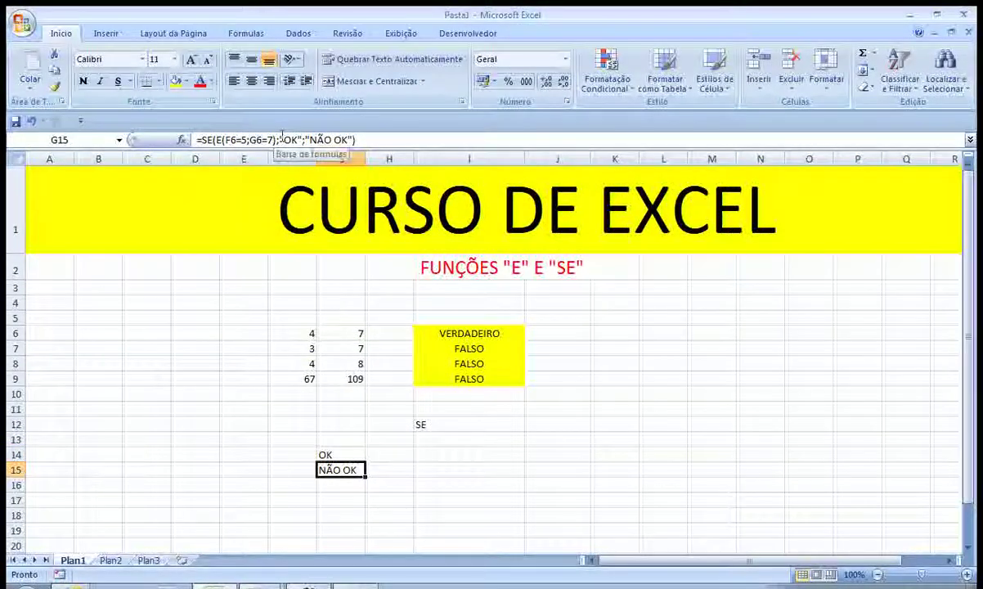